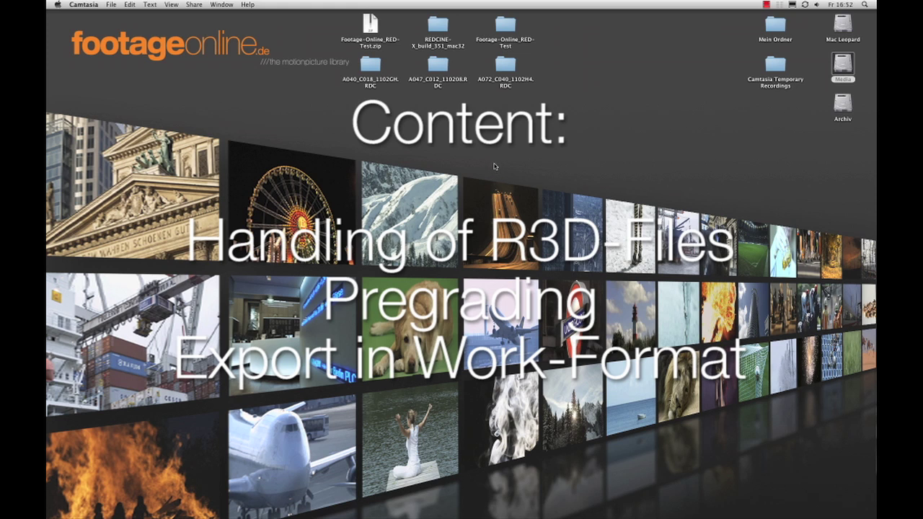
Step: Select the support page address in Firefox and scroll through the page
mouse_move(435, 509)
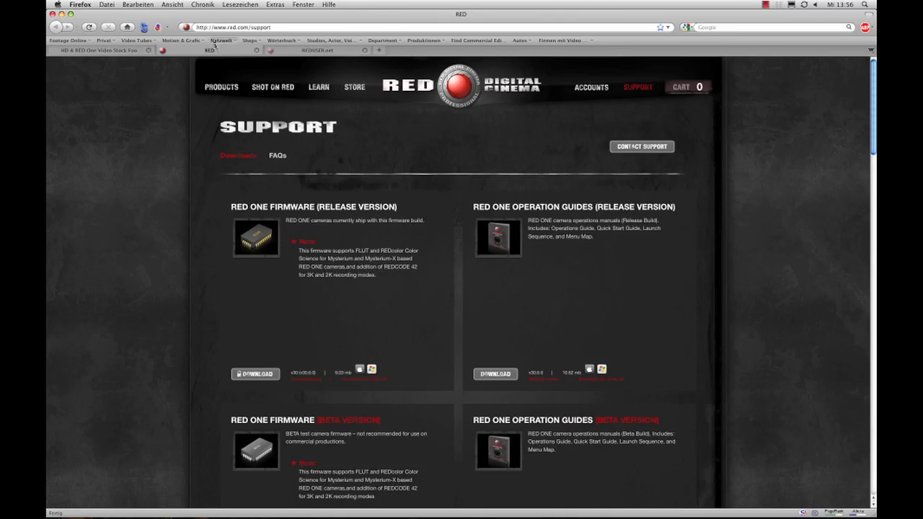
left_click(197, 27)
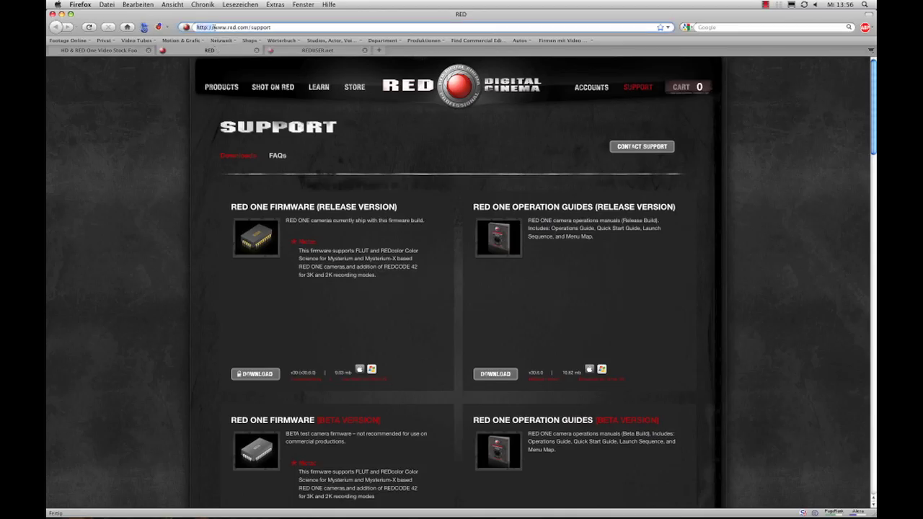
left_click_drag(214, 27, 271, 27)
scroll(857, 123, "down", 10)
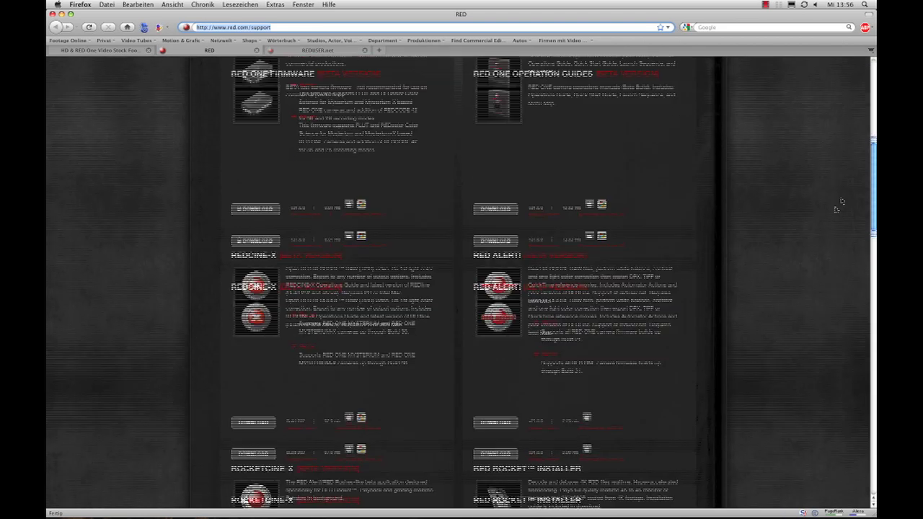
scroll(824, 227, "down", 1)
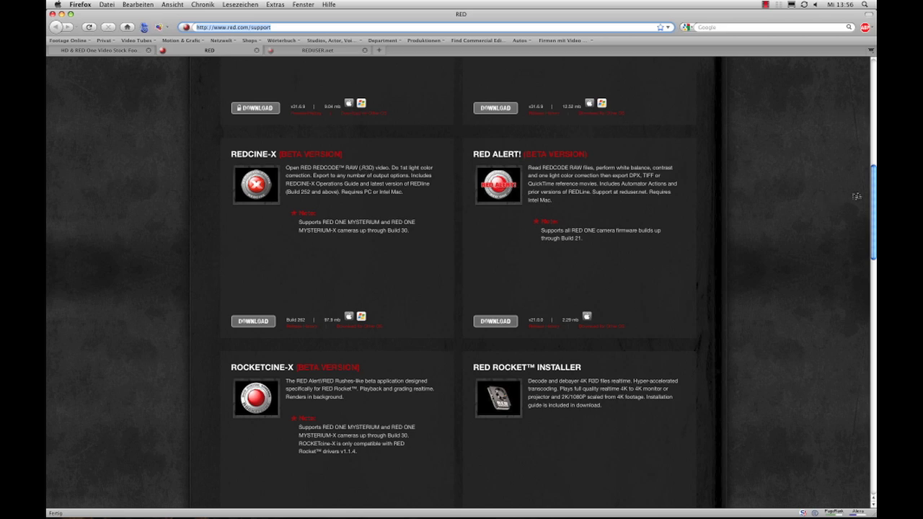
scroll(874, 193, "down", 10)
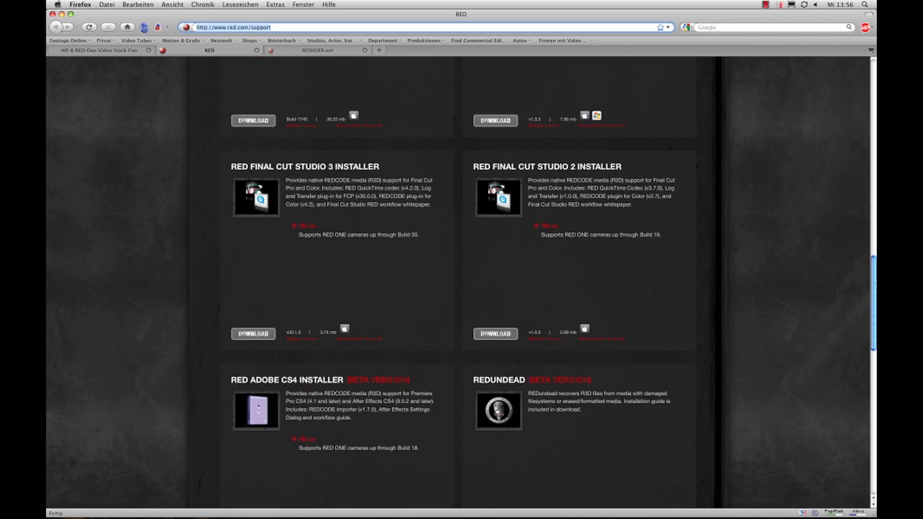
scroll(840, 130, "up", 15)
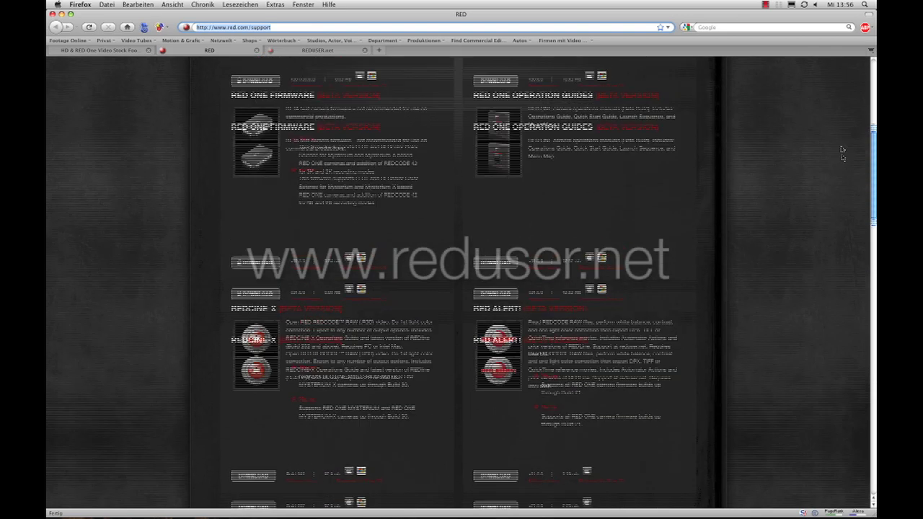
scroll(837, 119, "up", 6)
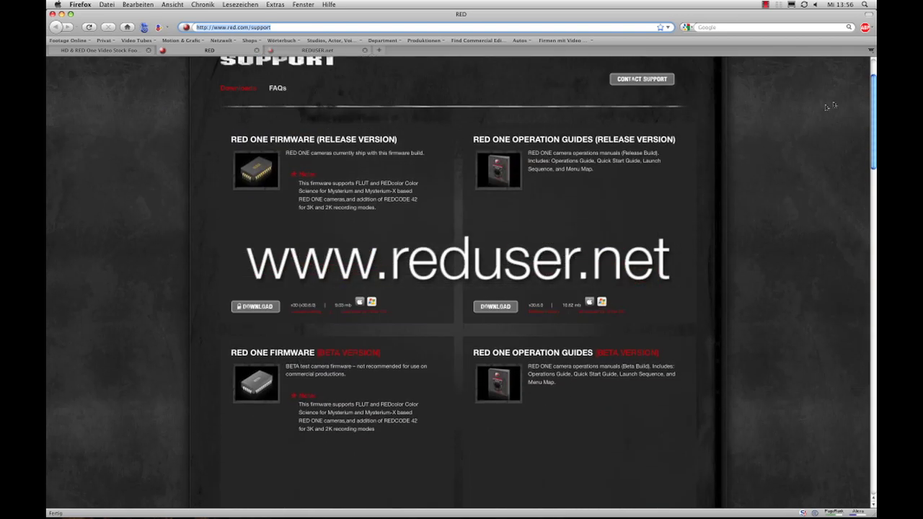
Step: Open the REDCINE-X Build 351 thread in REDUSER's Recon forum, cancelling the mac64 download
left_click(351, 53)
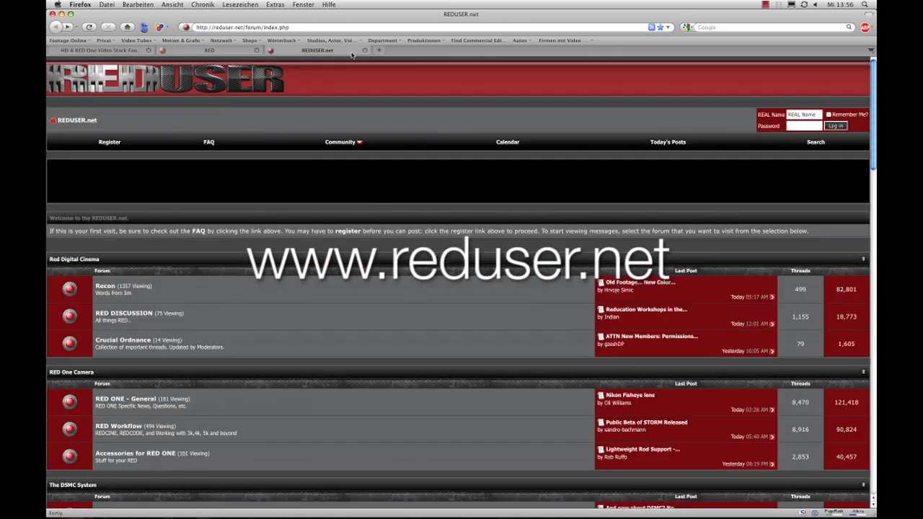
left_click(105, 286)
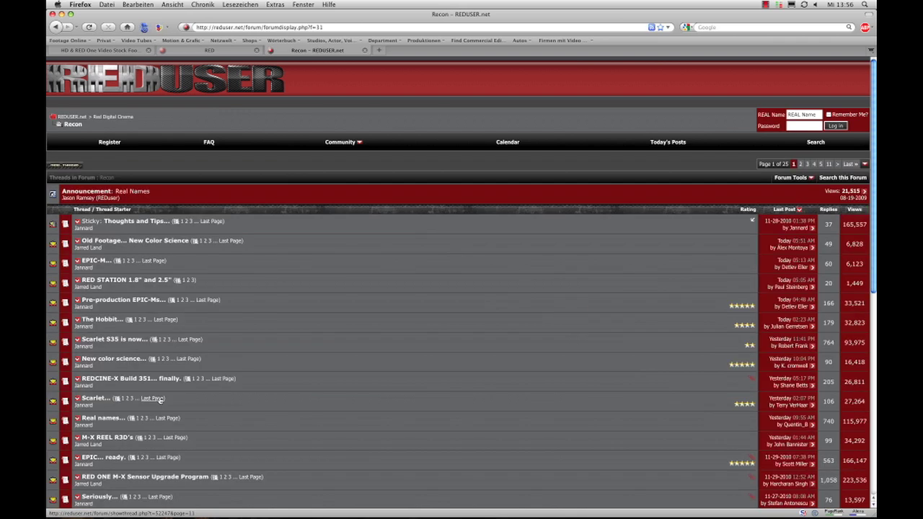
left_click(119, 379)
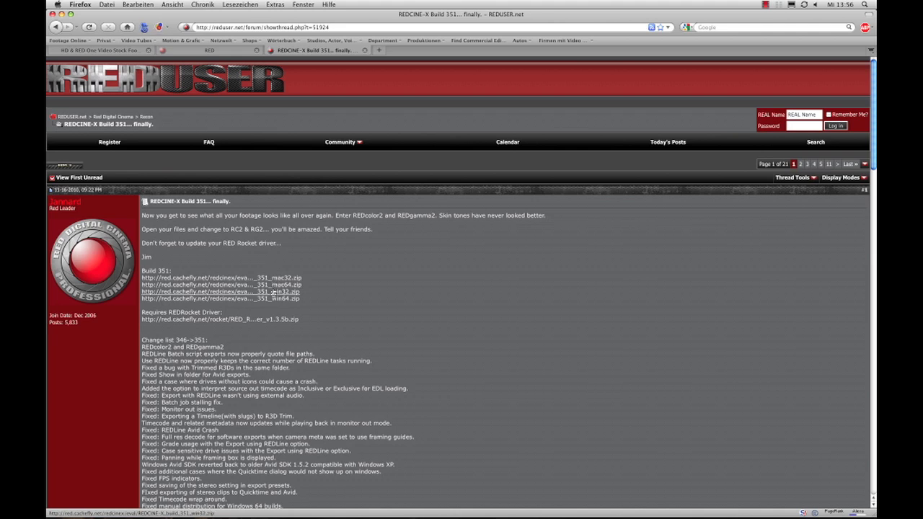
left_click(275, 285)
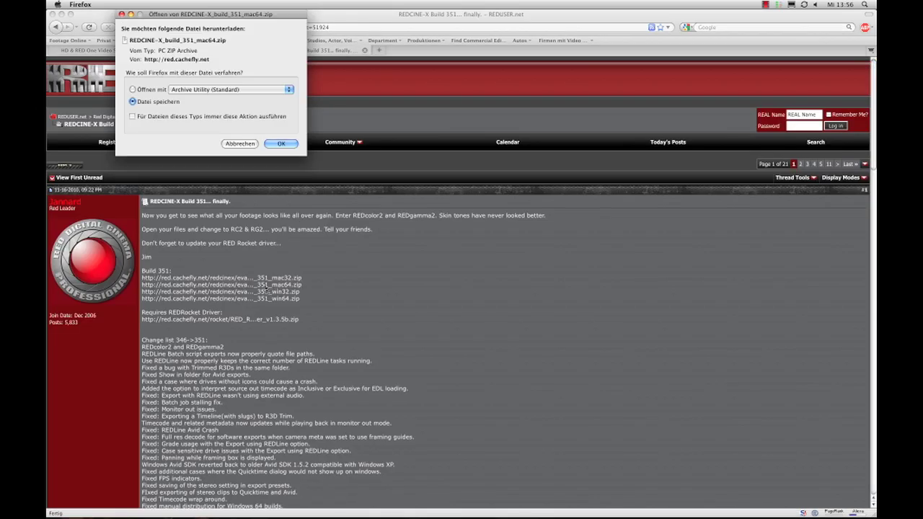
left_click(233, 147)
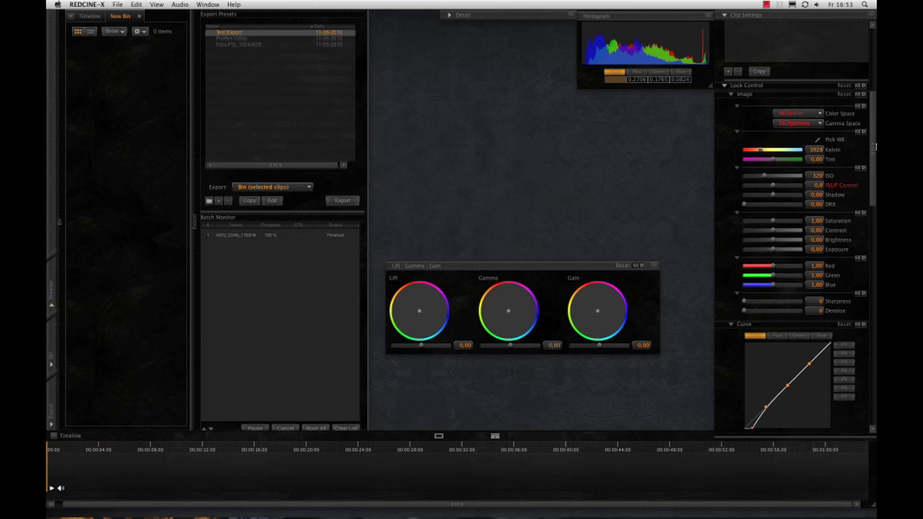
Step: Reset the image curve to a straight diagonal and drag the Lift/Gamma/Gain panel lower
scroll(875, 146, "down", 2)
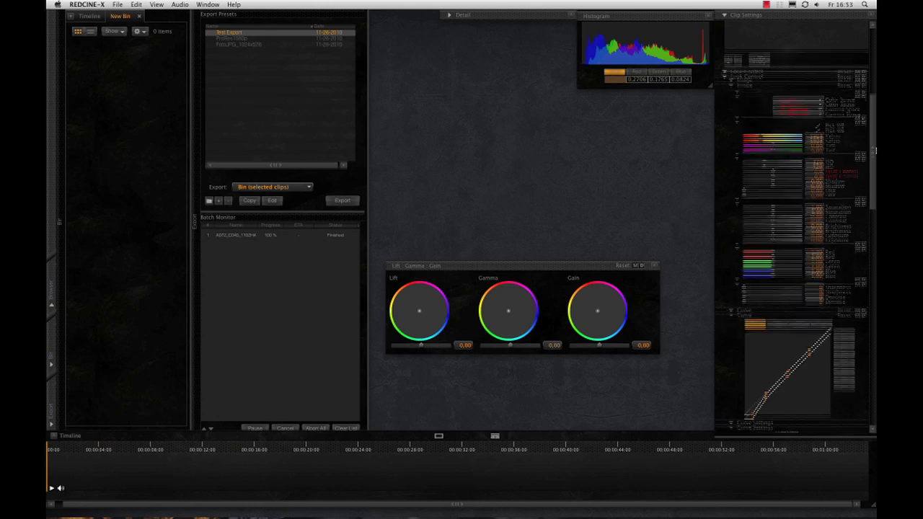
left_click(858, 310)
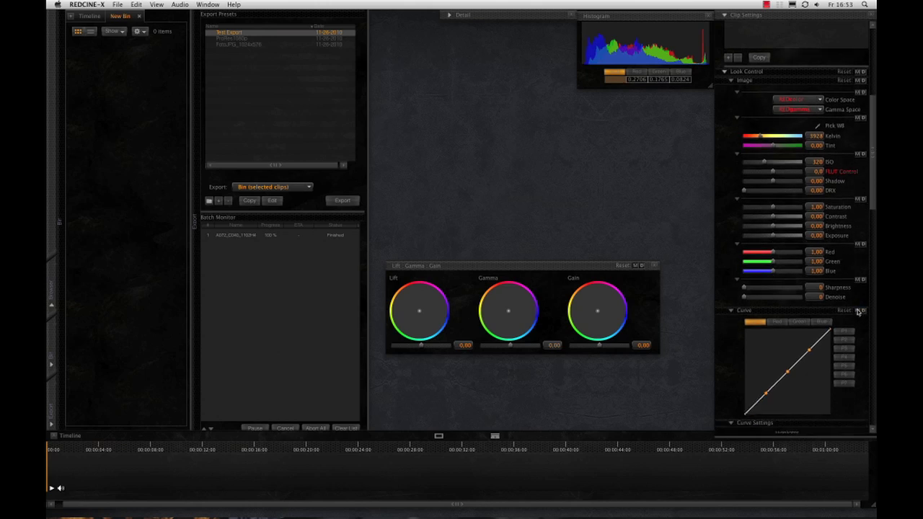
left_click_drag(874, 155, 873, 79)
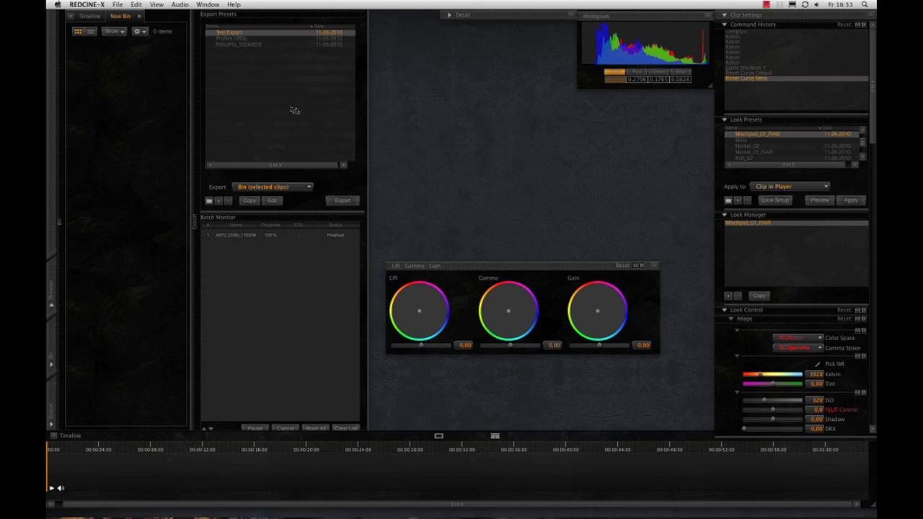
left_click_drag(505, 271, 536, 348)
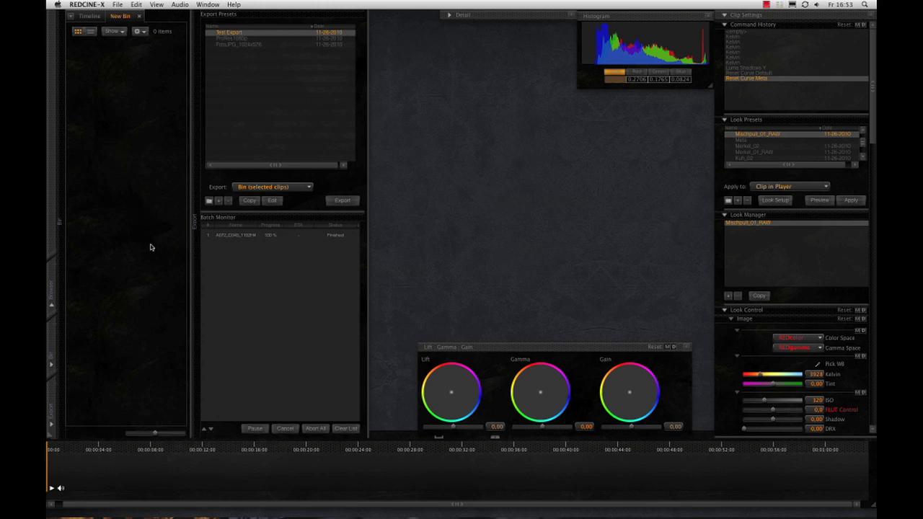
Step: Open the eDIT_RED_Files folder as a bin and scroll through its 18 R3D clips
left_click(118, 5)
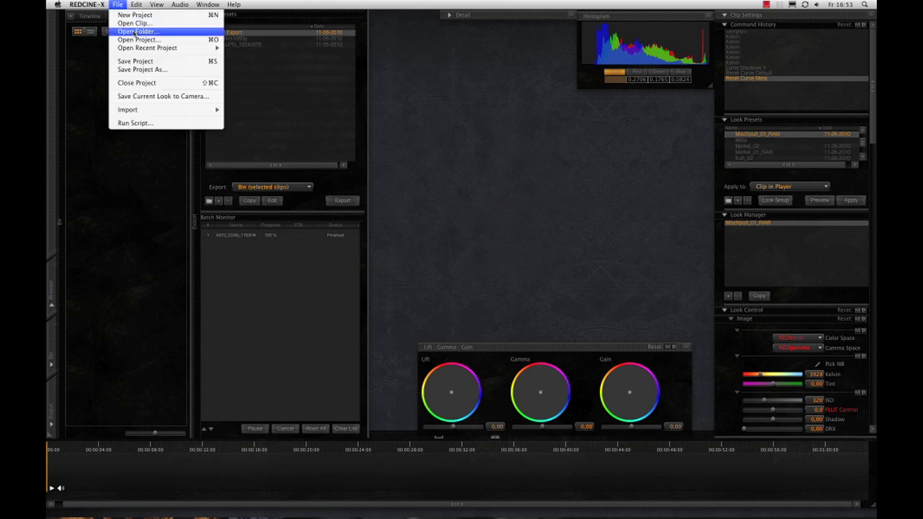
left_click(134, 32)
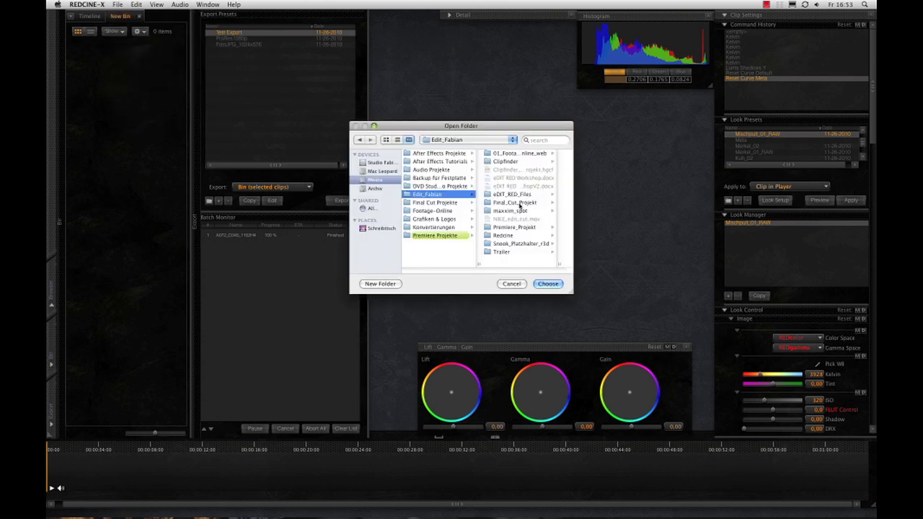
left_click(520, 196)
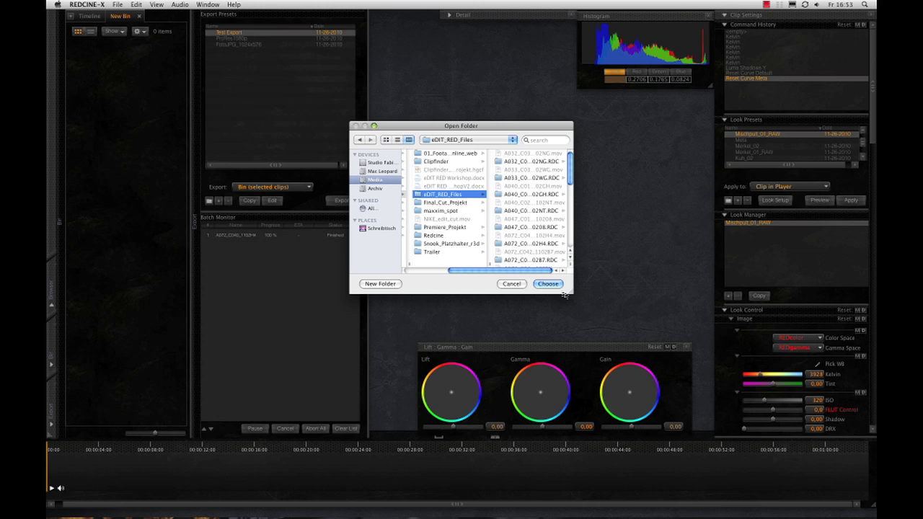
left_click(548, 284)
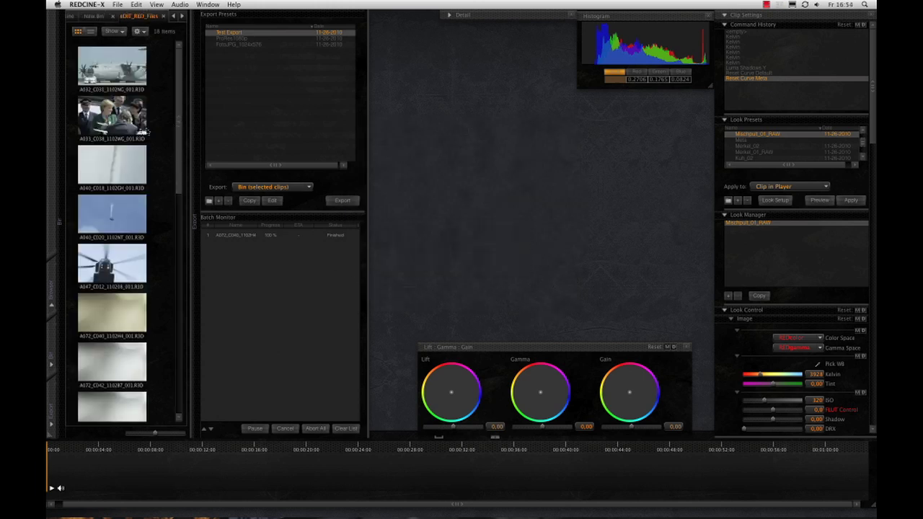
scroll(175, 127, "down", 2)
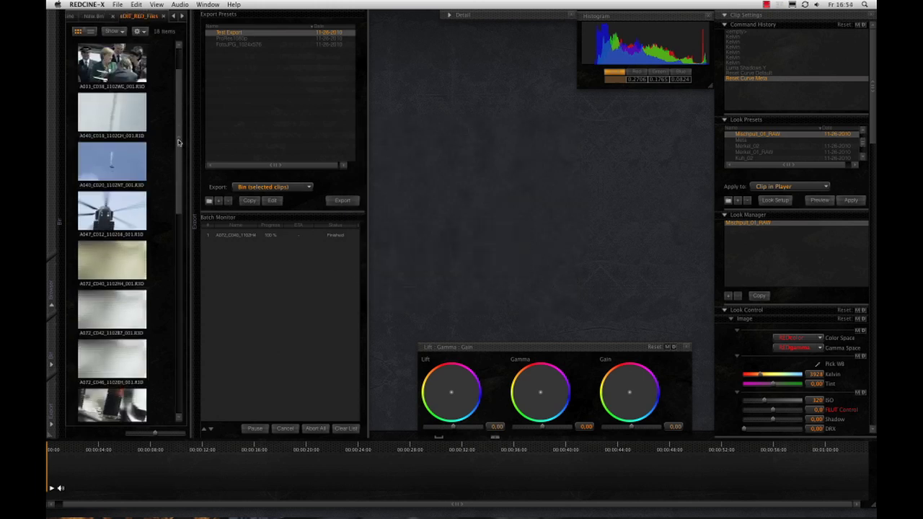
scroll(128, 163, "down", 2)
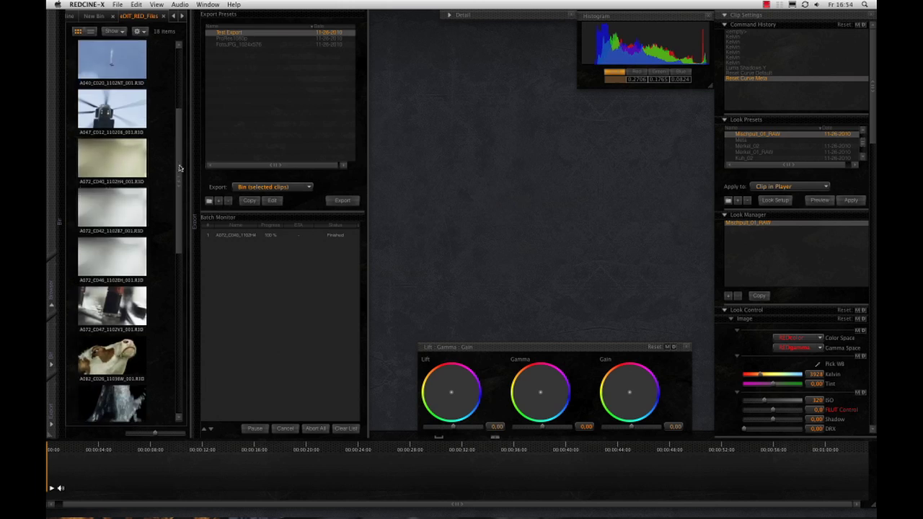
left_click_drag(180, 168, 181, 224)
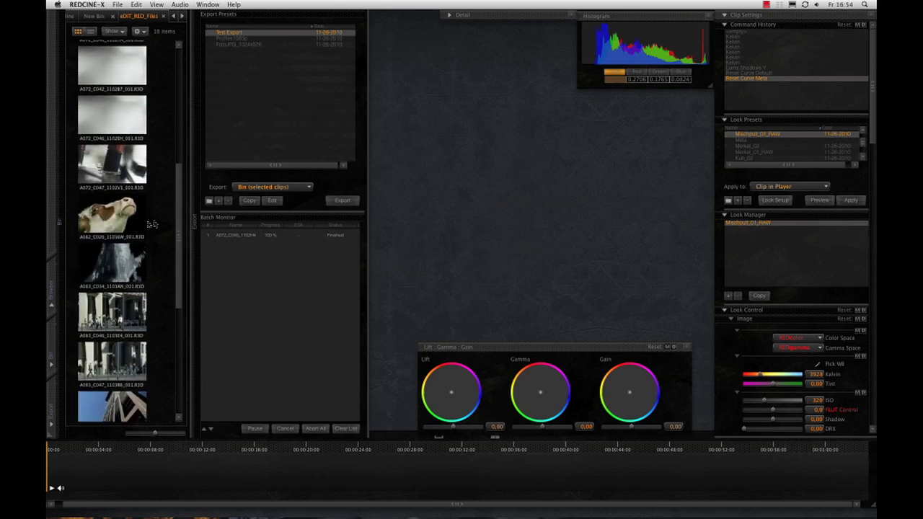
Step: Select the fire clip A176_C041 and show it in the Viewer
left_click(138, 242)
left_click(130, 287)
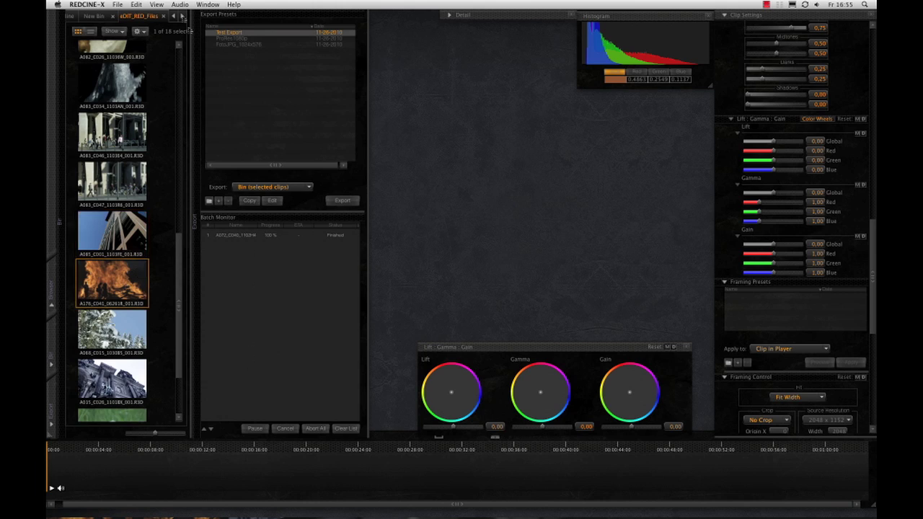
left_click(208, 4)
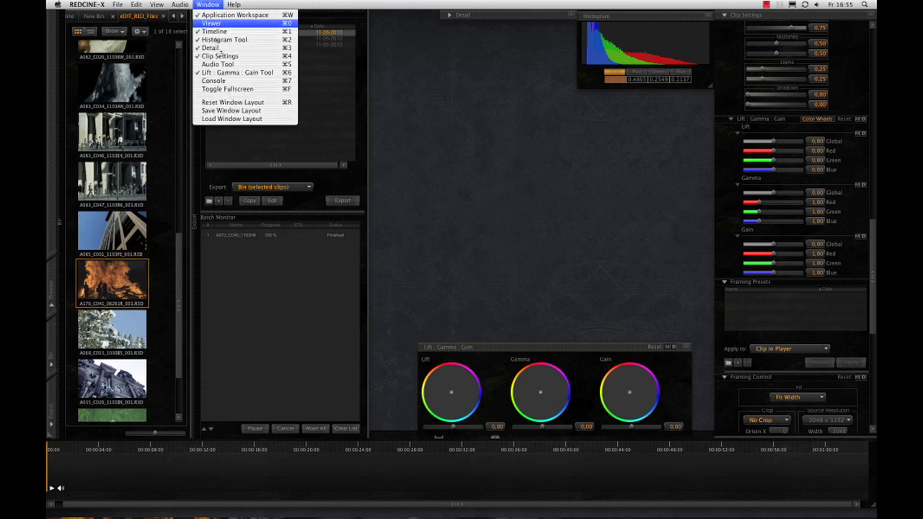
left_click(216, 29)
Step: Move the Viewer off the colour wheels and enlarge it to fill most of the screen
left_click_drag(422, 88, 302, 33)
left_click_drag(547, 334, 813, 512)
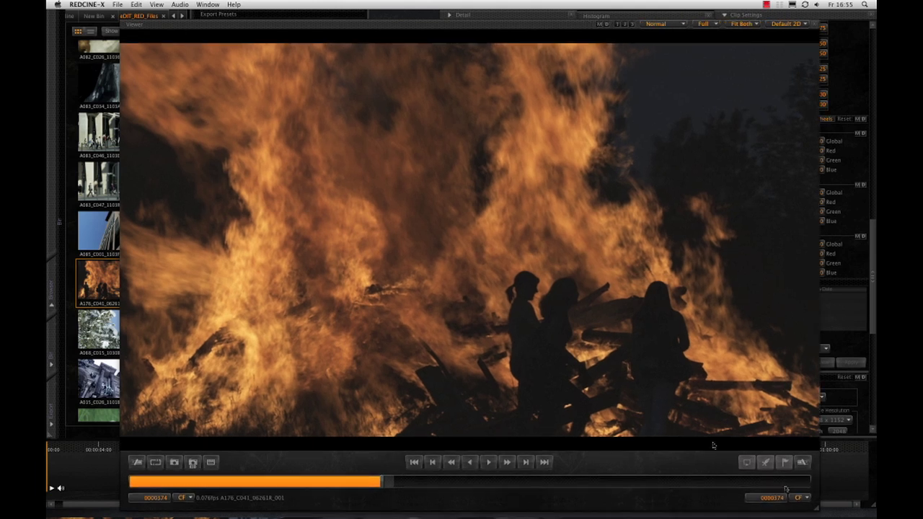
left_click_drag(475, 26, 407, 12)
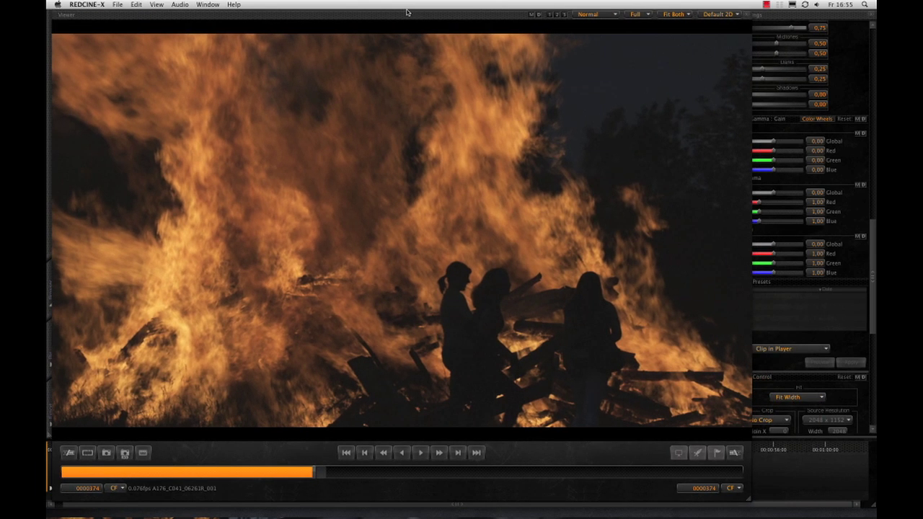
left_click_drag(748, 497, 651, 356)
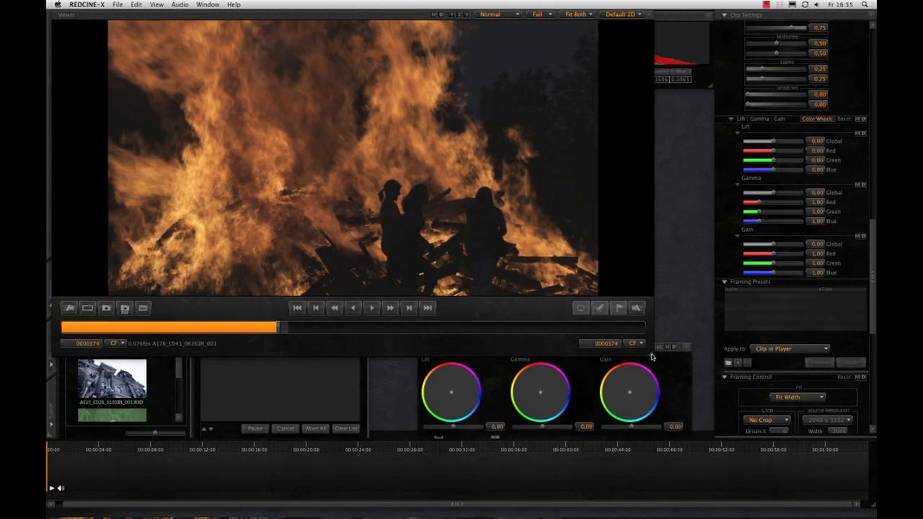
Step: Dock the viewer and play the fire clip at 1/8 resolution from near the start, then stop
double_click(359, 14)
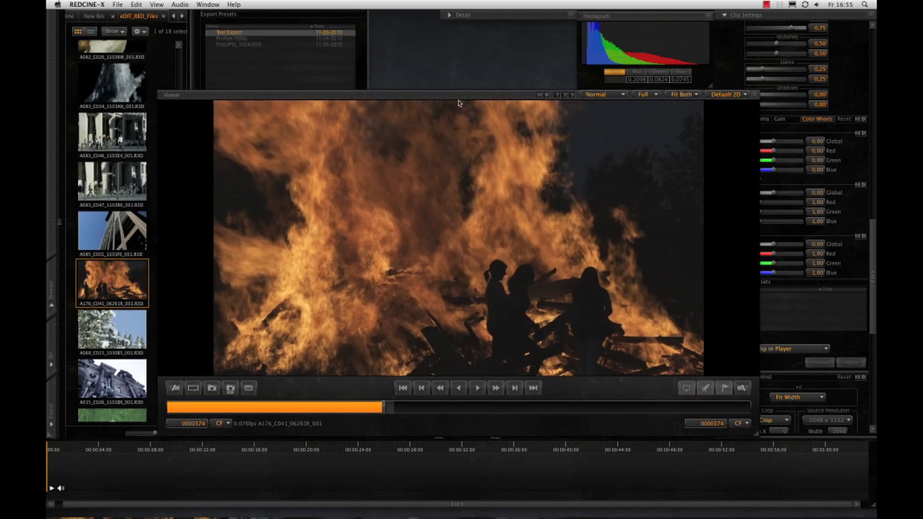
left_click_drag(756, 437, 720, 442)
left_click(606, 95)
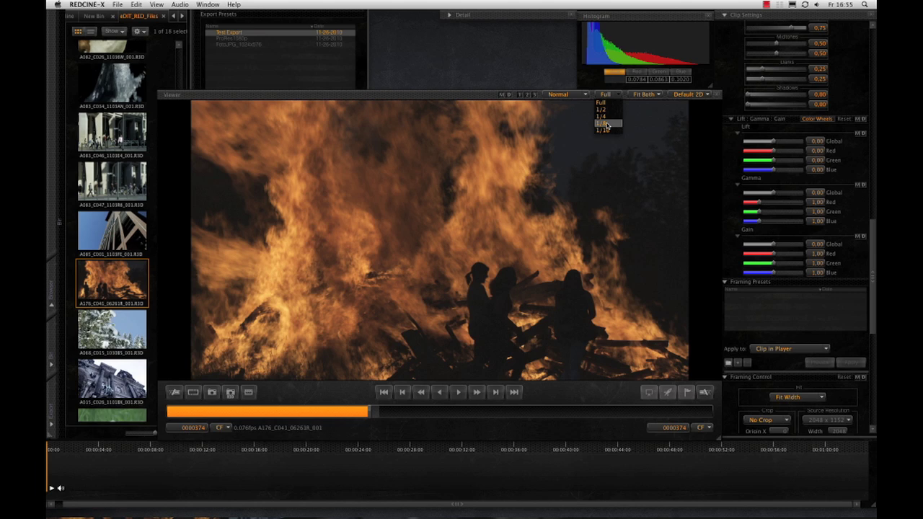
left_click(606, 124)
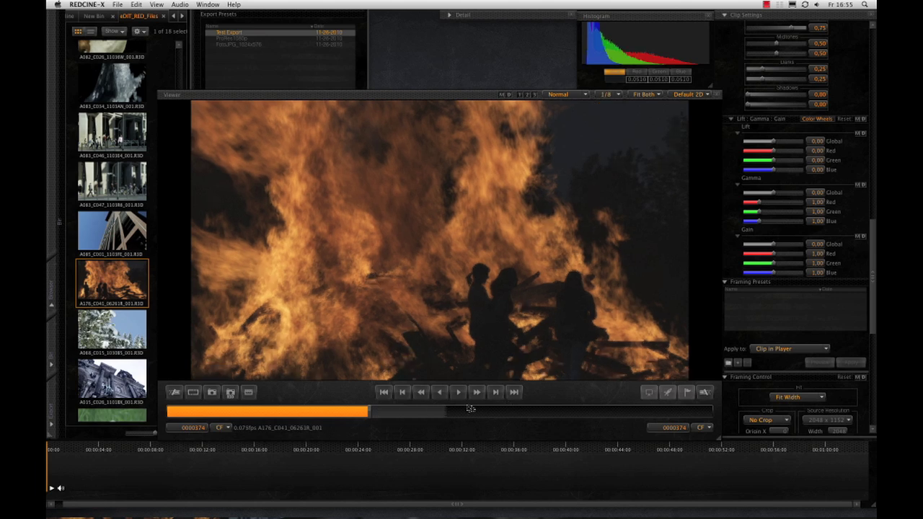
left_click(229, 413)
left_click(458, 392)
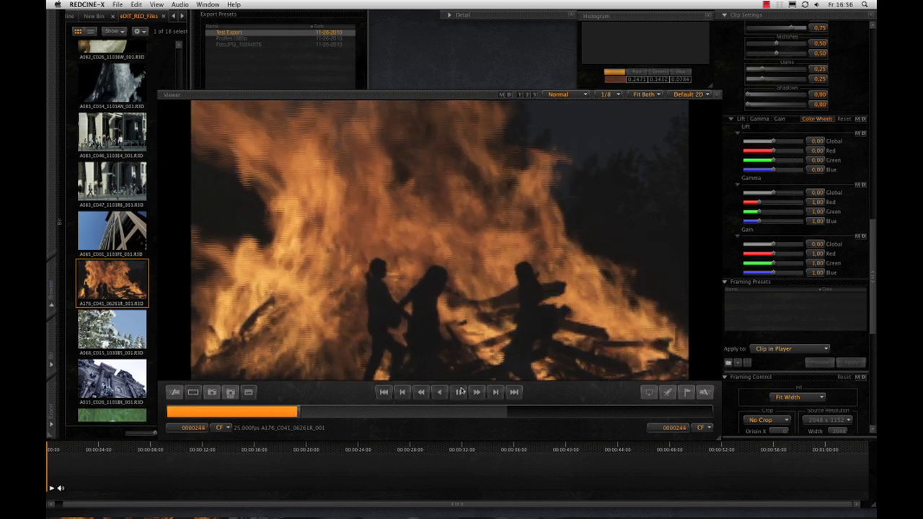
key("space")
Step: Return playback resolution to Full and move the viewer window up and left
left_click(610, 94)
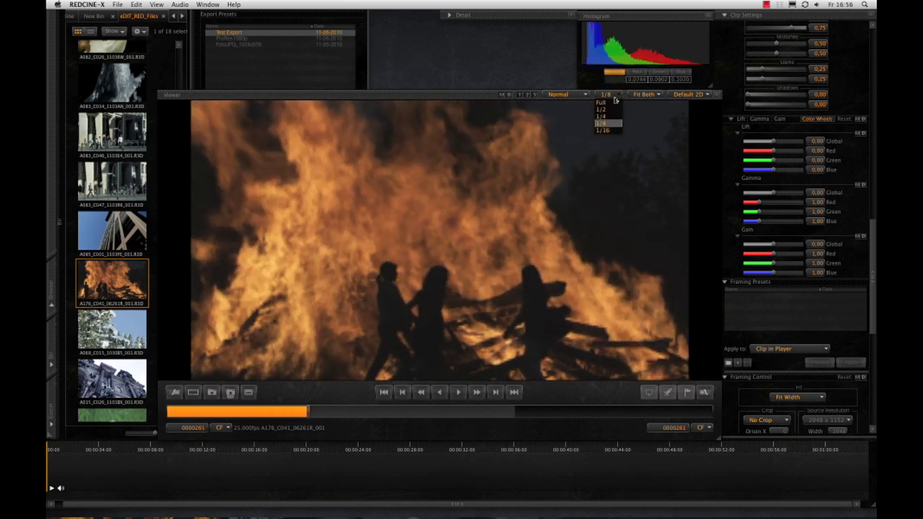
left_click(607, 115)
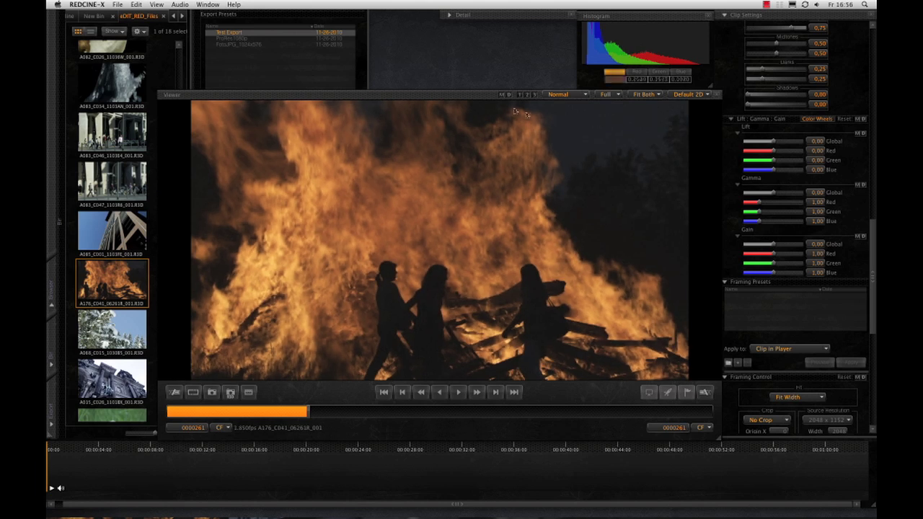
left_click_drag(480, 94, 426, 54)
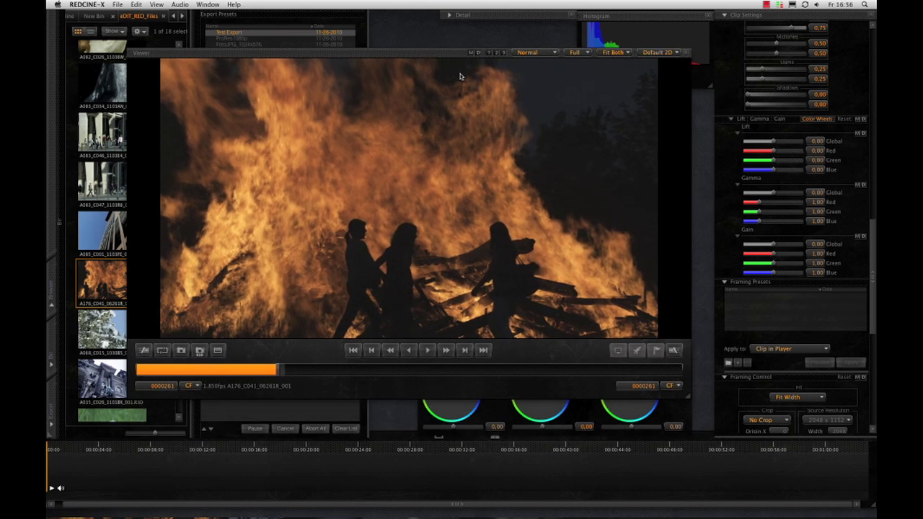
left_click_drag(873, 280, 868, 146)
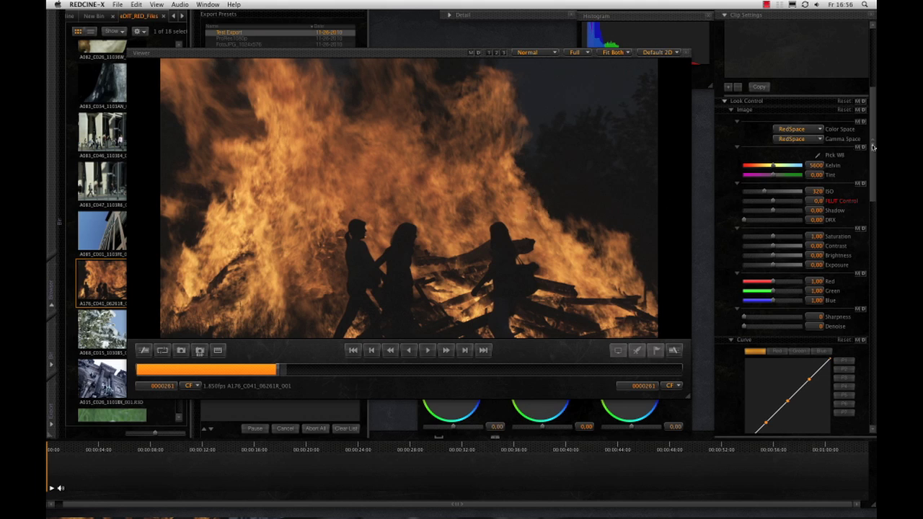
Step: Scroll Clip Settings to reveal the Look Manager and Look Control sections
left_click_drag(872, 147, 868, 124)
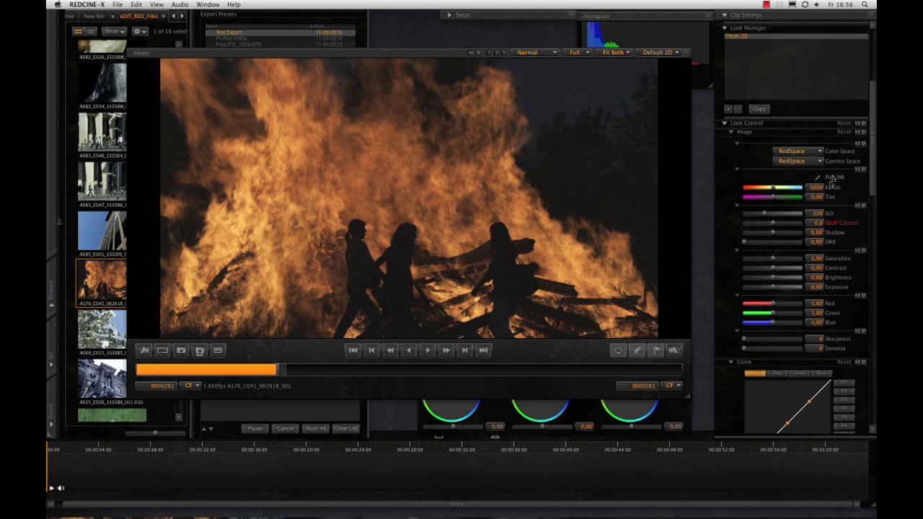
scroll(870, 142, "up", 1)
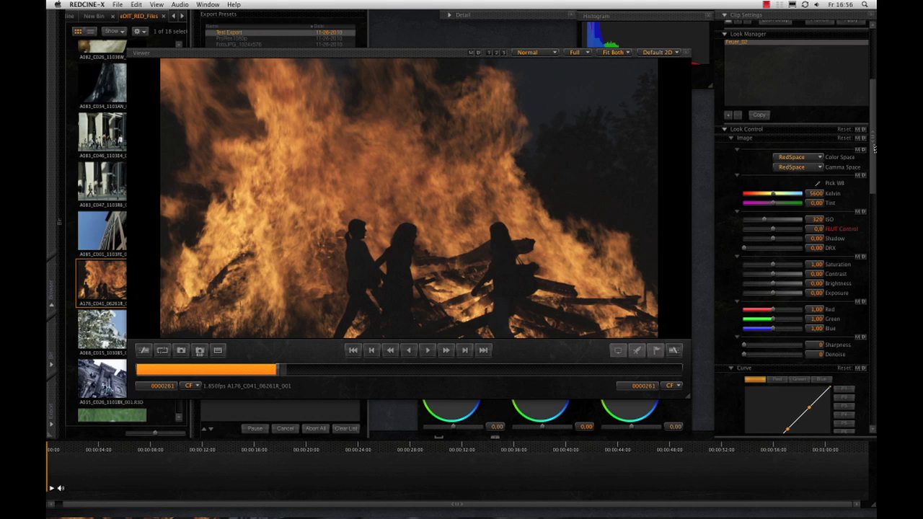
scroll(873, 145, "down", 1)
scroll(874, 144, "down", 2)
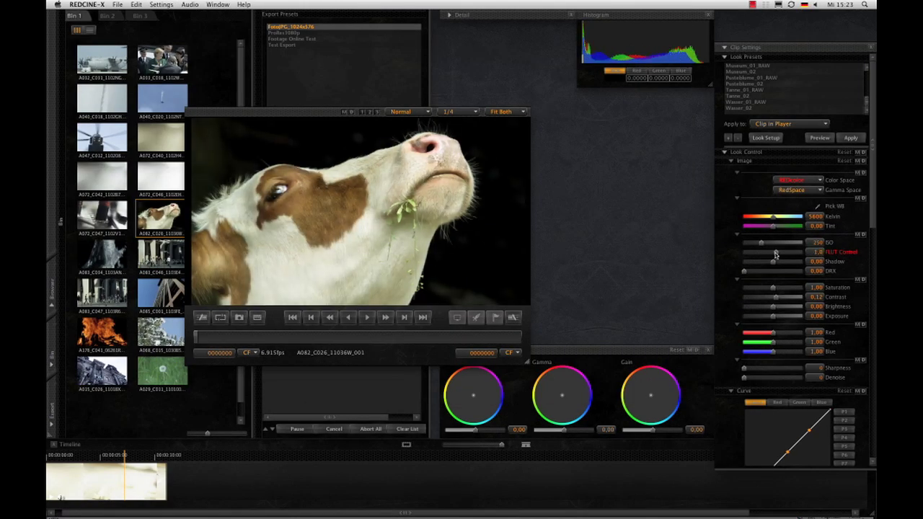
Step: Drag the Look Control FLUT slider to about 1.7 to brighten the cow clip
left_click_drag(775, 255, 779, 255)
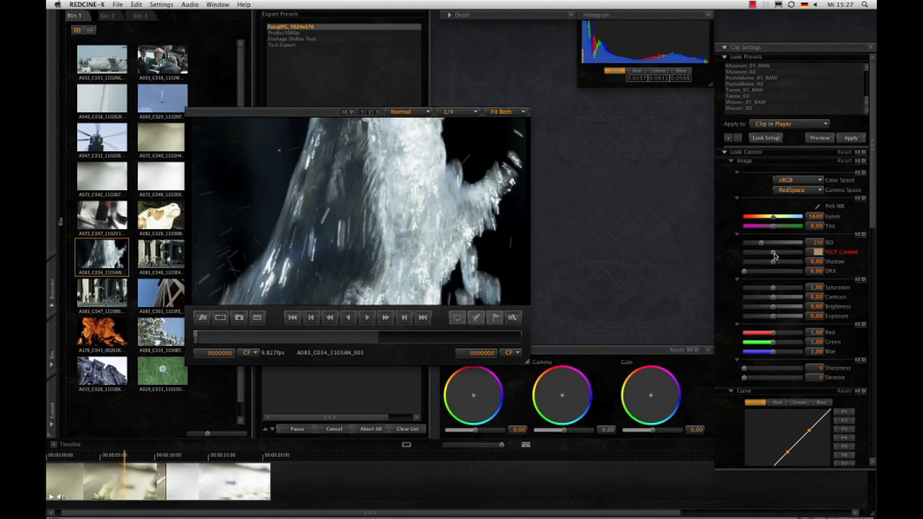
left_click_drag(775, 256, 761, 253)
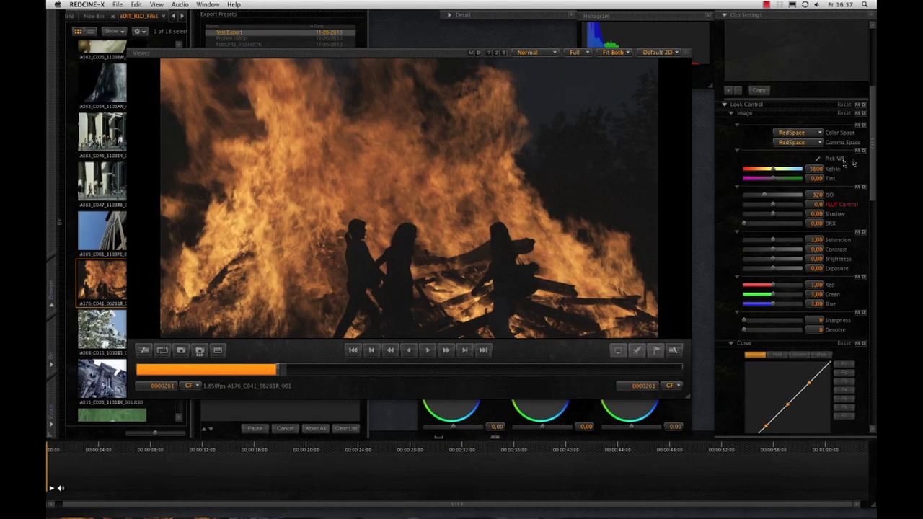
Step: Warm the fire clip with higher Kelvin, contrast 0.20 and a darker curve black point
left_click_drag(778, 172, 792, 170)
left_click(779, 250)
left_click_drag(874, 155, 868, 201)
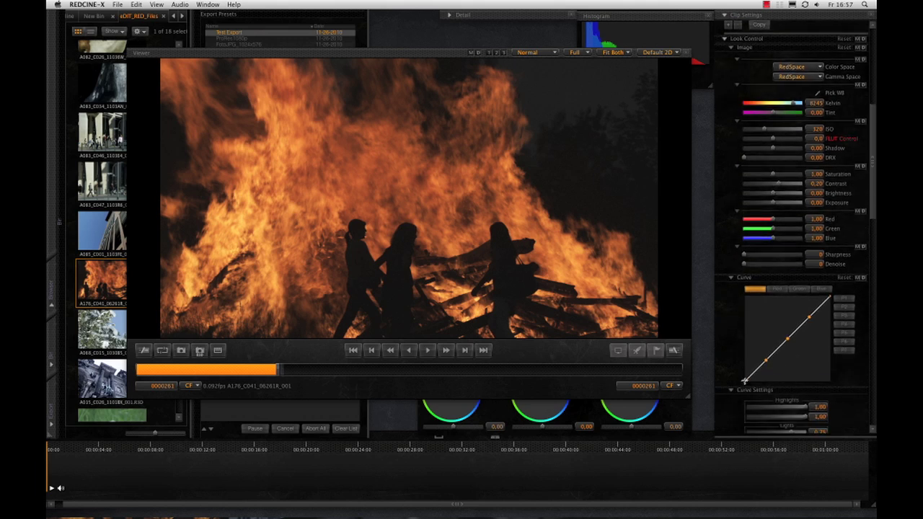
left_click_drag(748, 380, 757, 388)
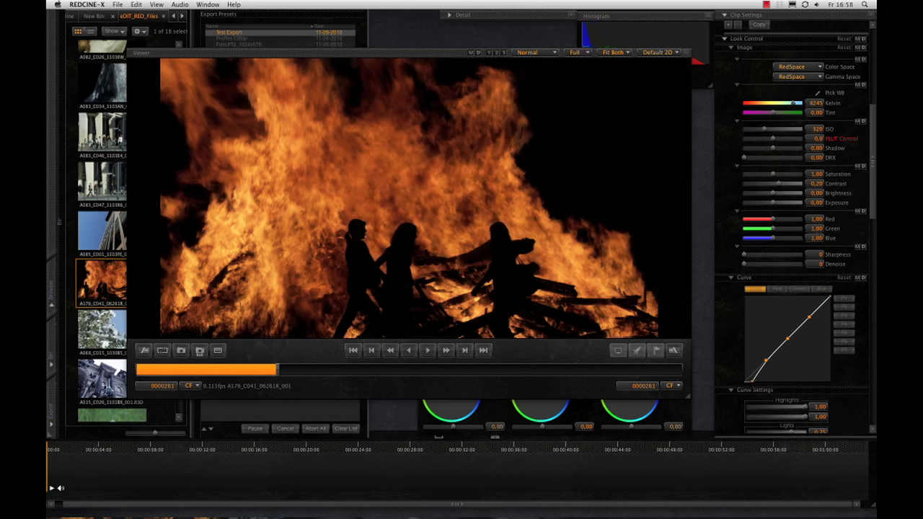
Step: Save the current grade as the new look preset Feuer_02
scroll(859, 176, "up", 10)
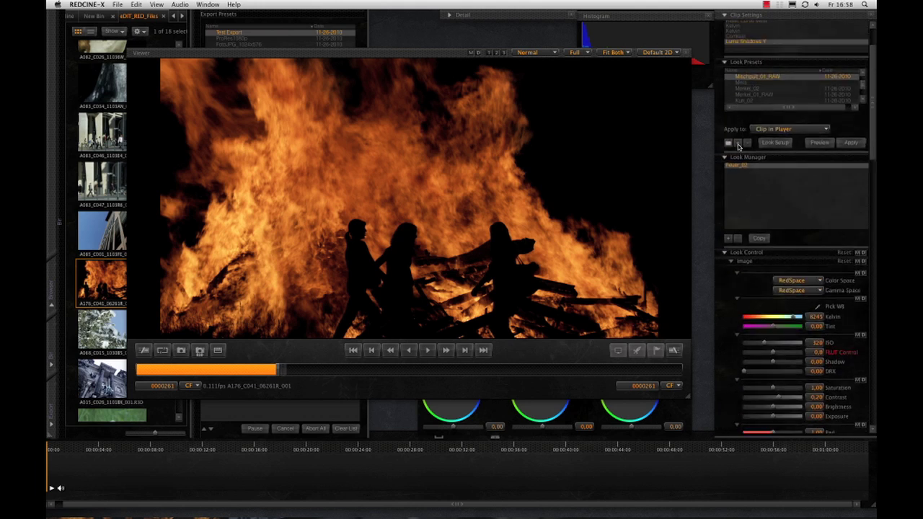
left_click(739, 143)
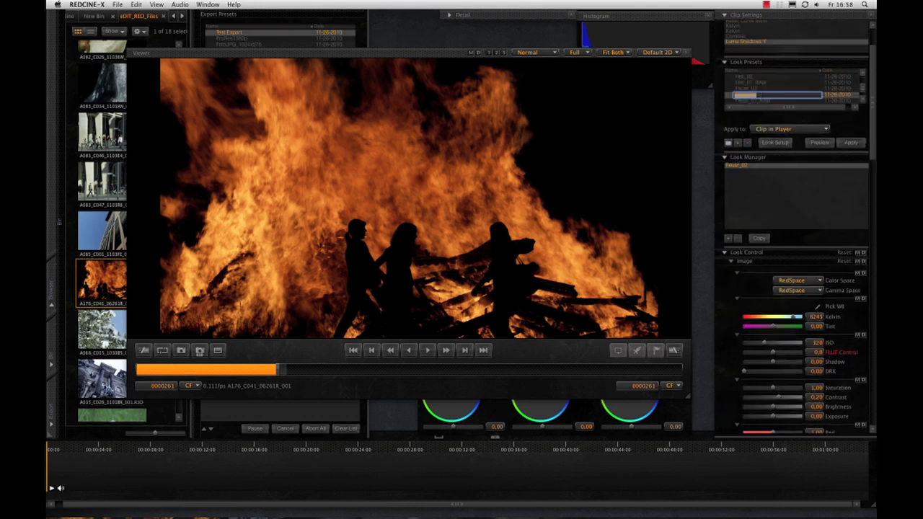
key("Return")
Step: Preview the Heli_01_RAW and Doppeldecker_03_Abendstimmung presets, restore the clip's grade, and enlarge the viewer
scroll(762, 107, "down", 1)
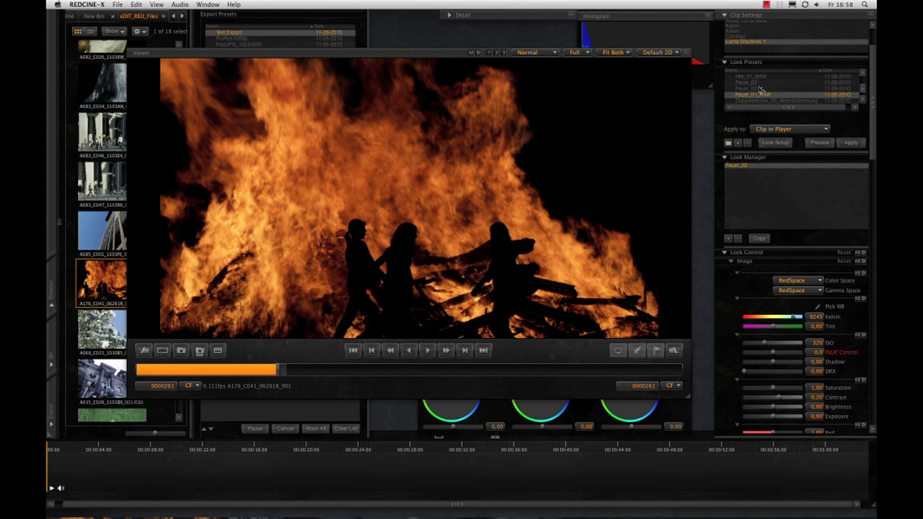
left_click(763, 77)
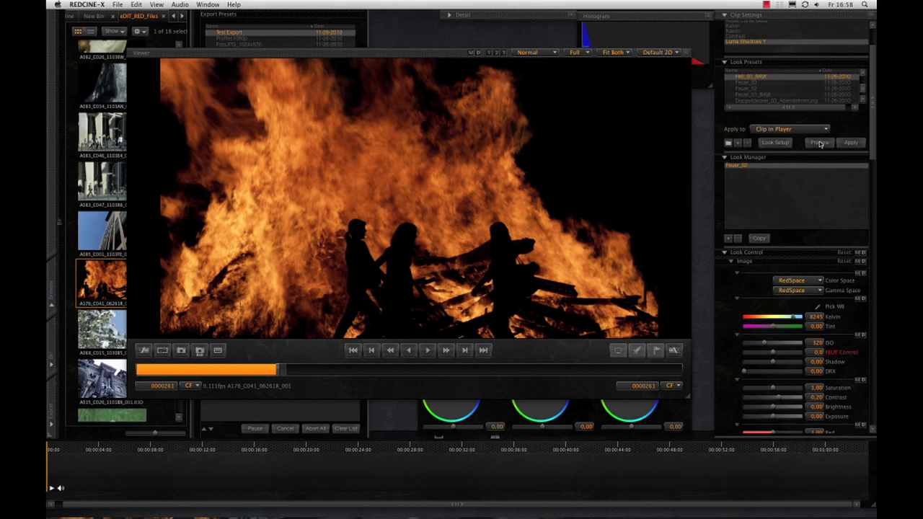
left_click(819, 144)
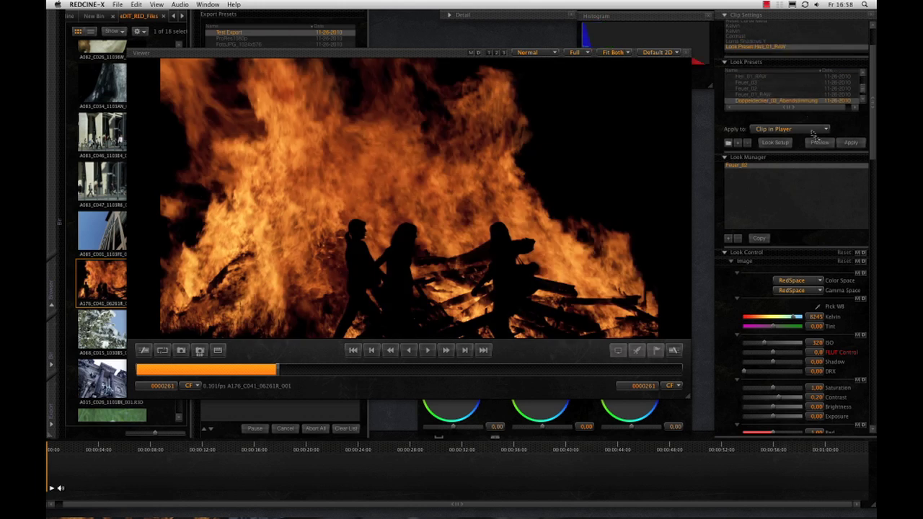
left_click(820, 142)
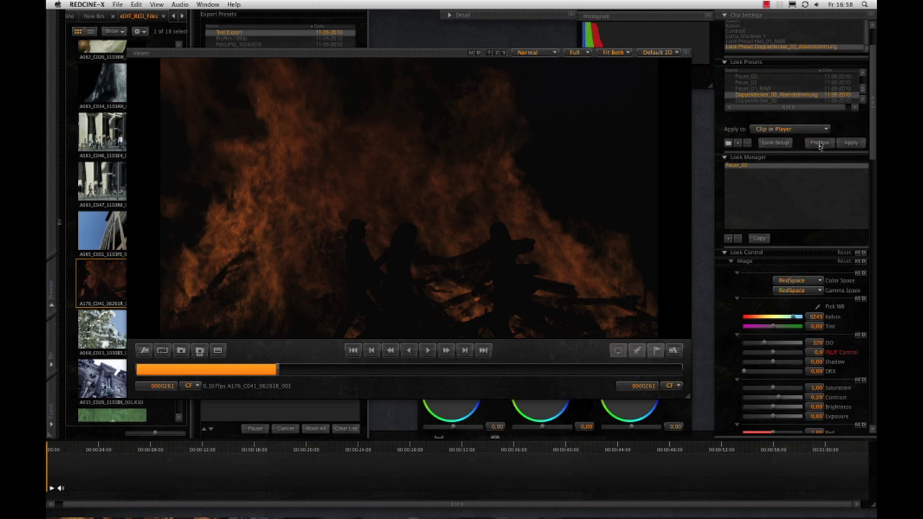
left_click(819, 143)
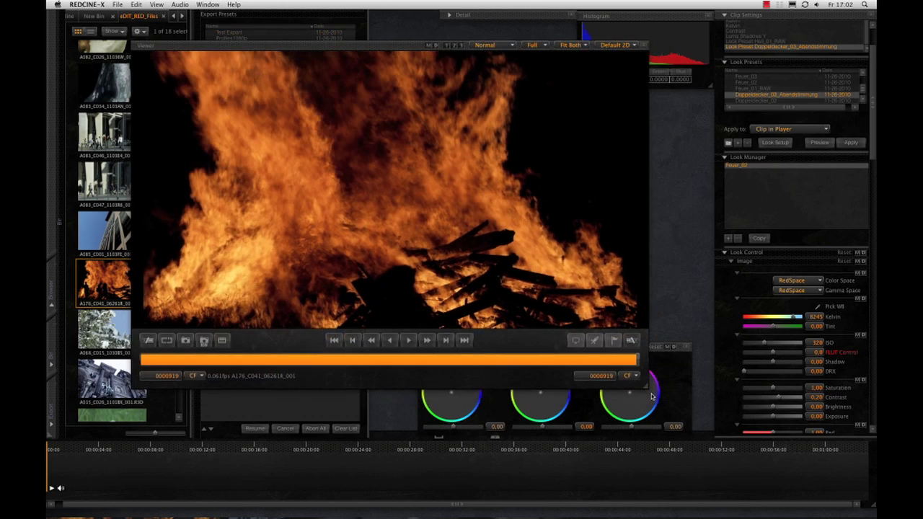
left_click_drag(690, 397, 775, 444)
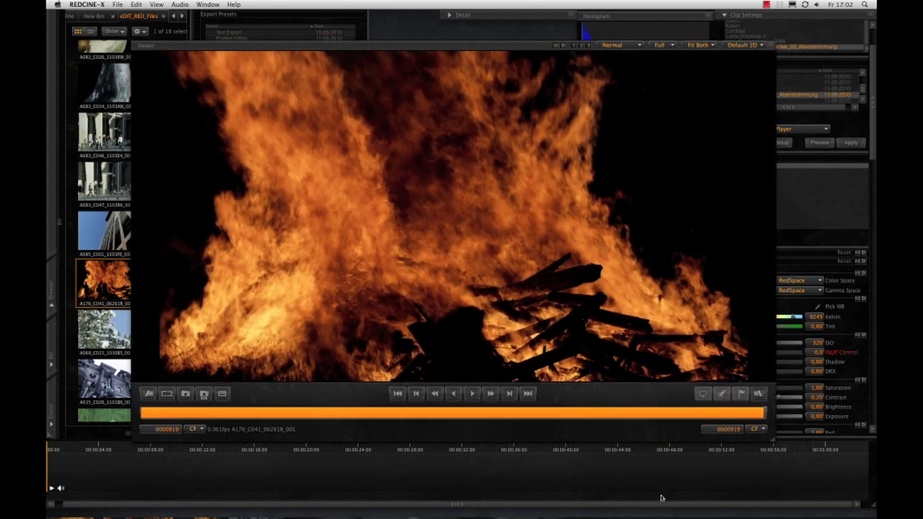
Step: Scrub through the fire clip from near the start to frame 750
left_click(163, 417)
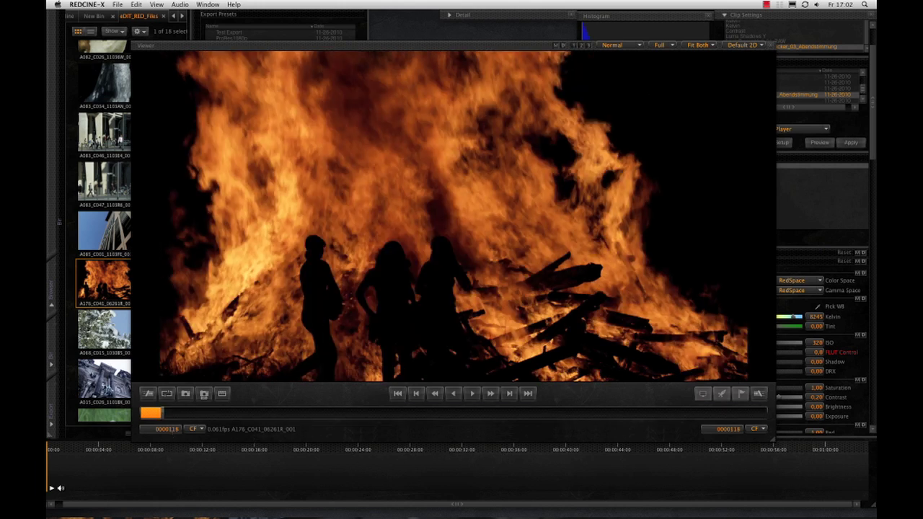
left_click_drag(168, 416, 181, 436)
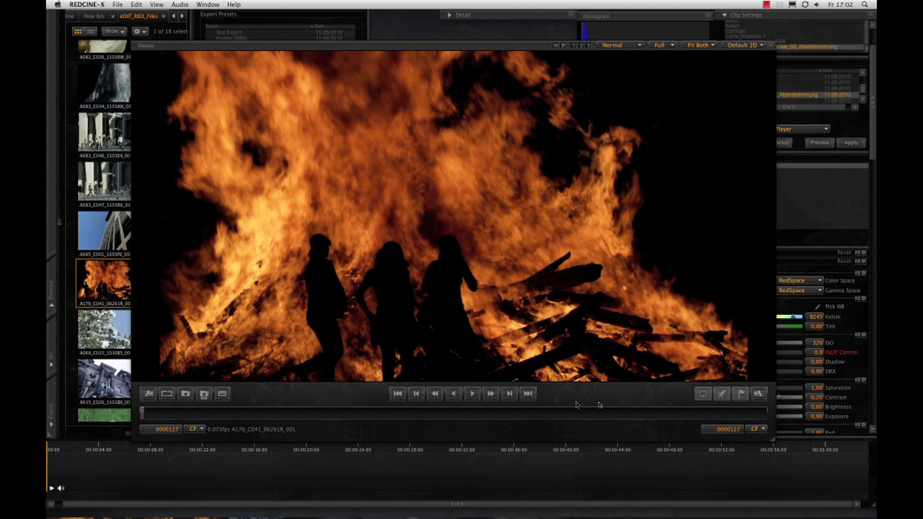
left_click(634, 415)
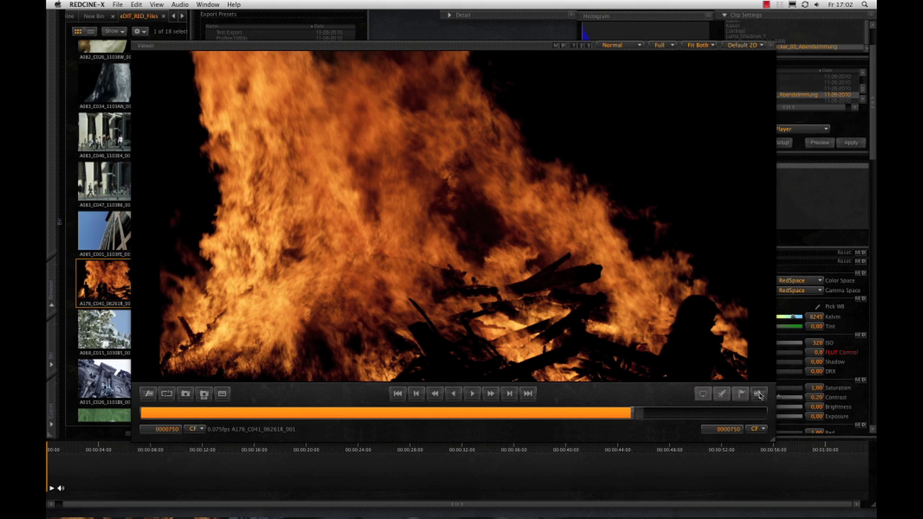
left_click(759, 394)
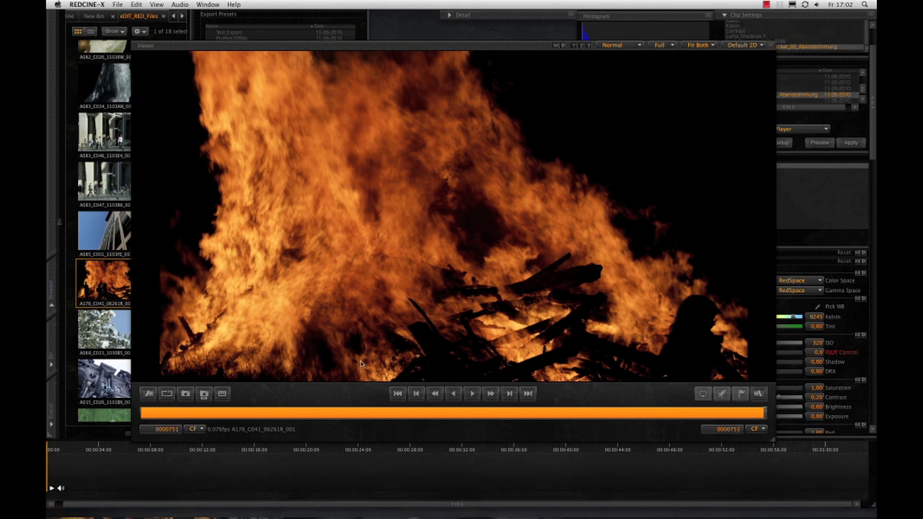
Step: Switch the counter format to TC and jump to 00:00:11:12
left_click(756, 431)
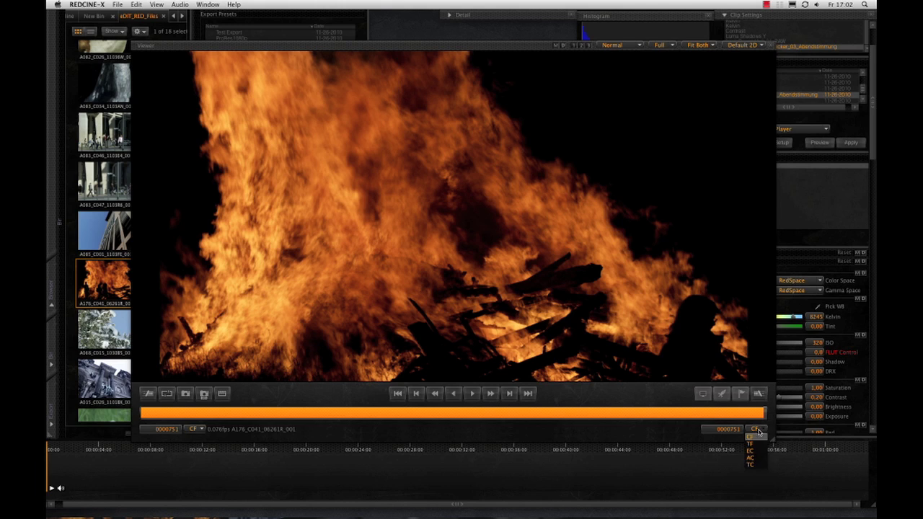
left_click(754, 467)
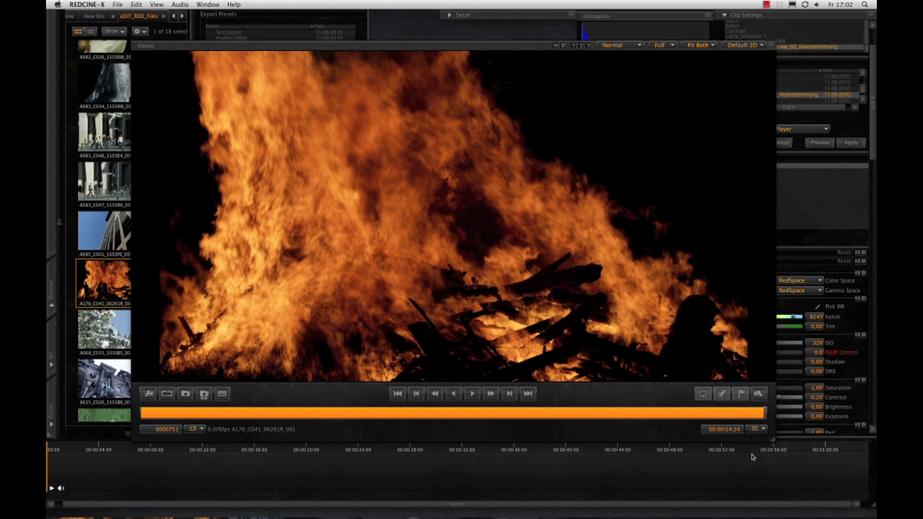
left_click(150, 413)
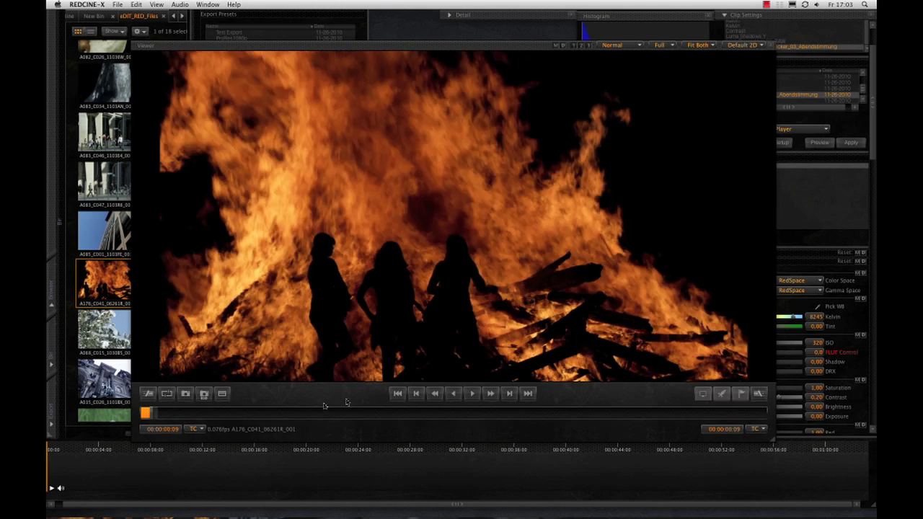
left_click(430, 412)
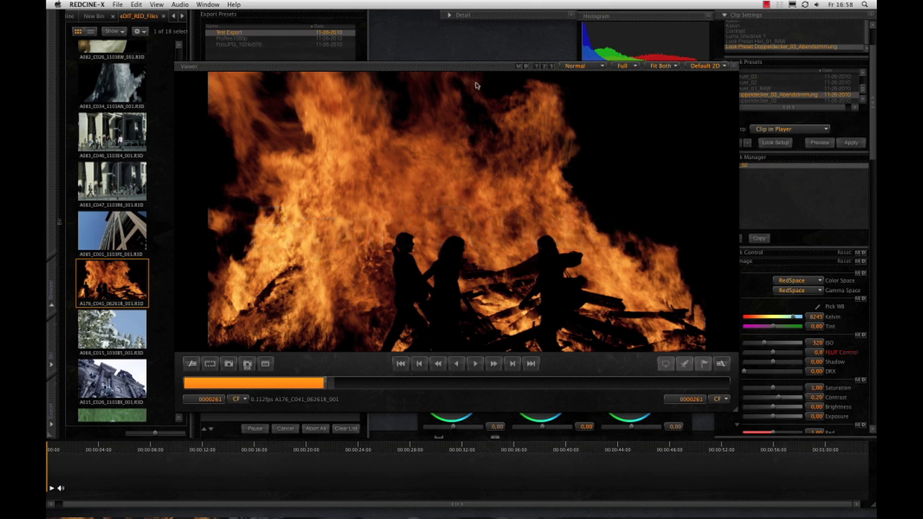
Step: Shrink and move the viewer right, then re-show the Export Presets and Batch Monitor panels
left_click_drag(739, 412, 515, 315)
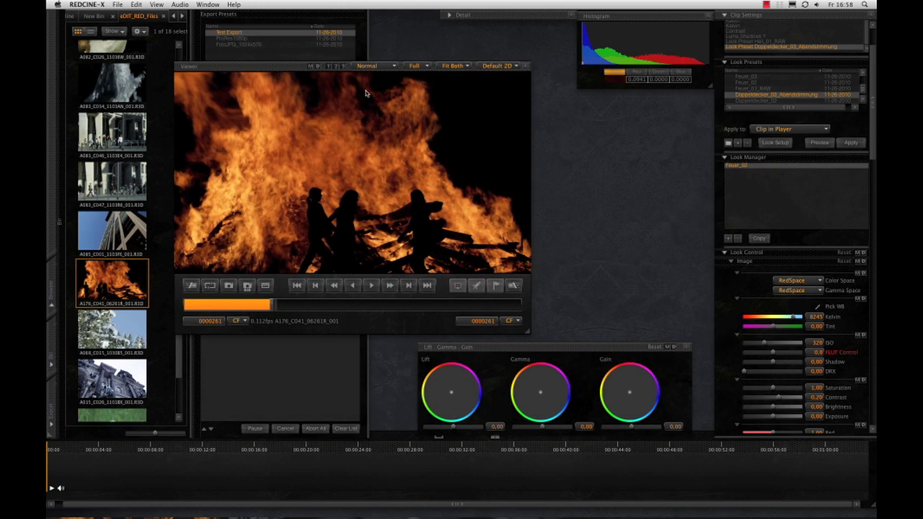
left_click_drag(267, 69, 489, 111)
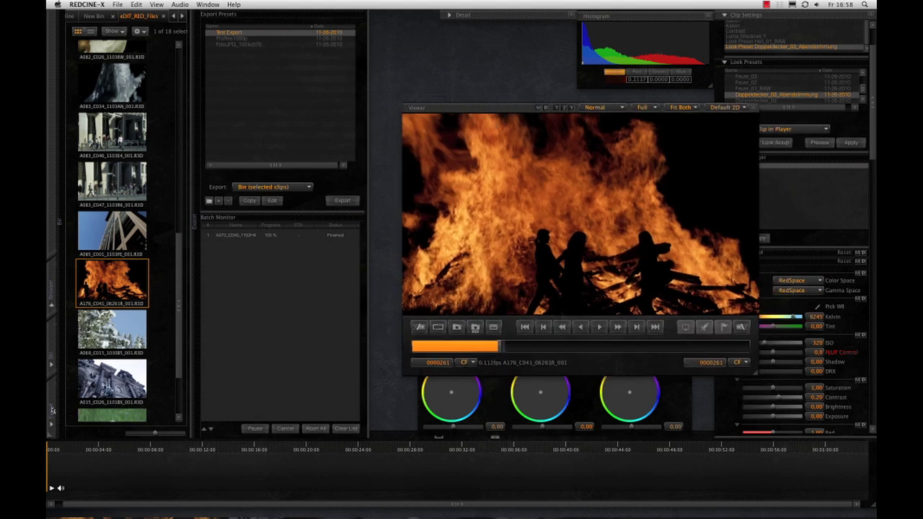
left_click(52, 411)
left_click(52, 413)
Step: Create a new export preset named Footage Online Test with Quicktime as its file format
left_click(220, 202)
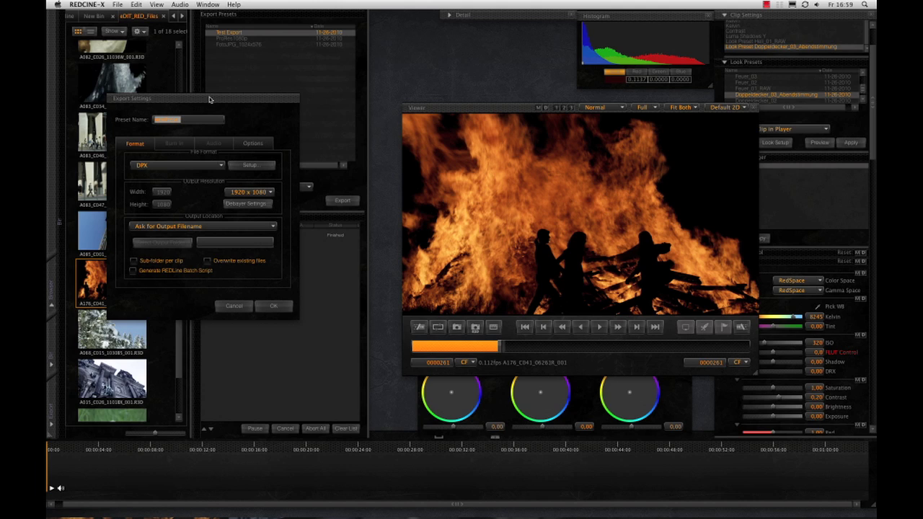
left_click_drag(210, 99, 247, 95)
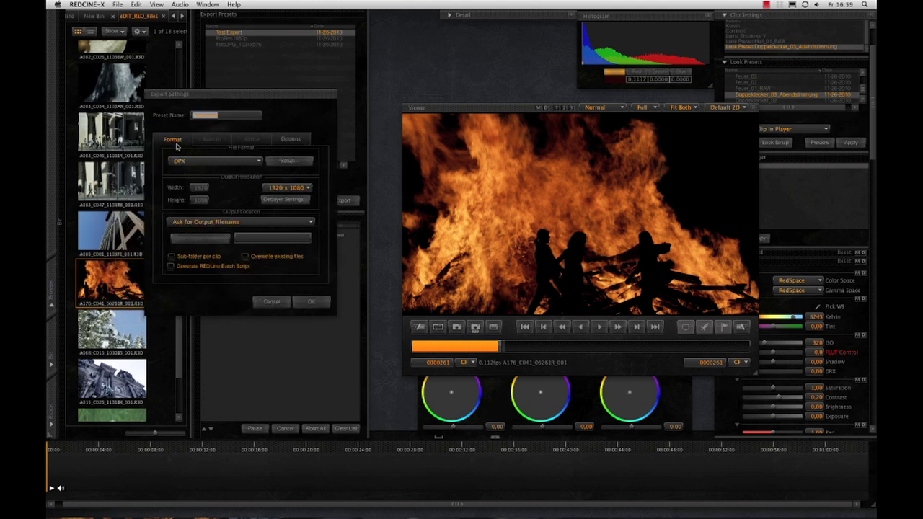
type("Footage Online Test")
left_click(258, 161)
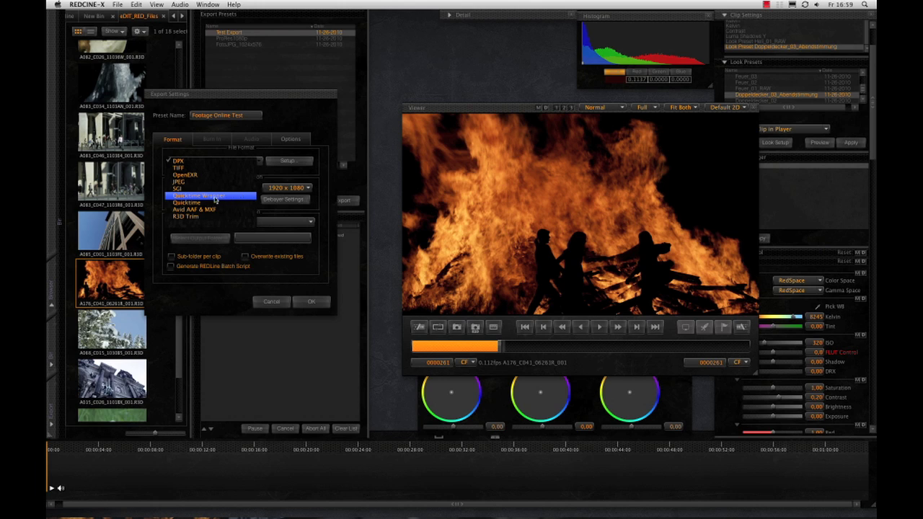
left_click(219, 209)
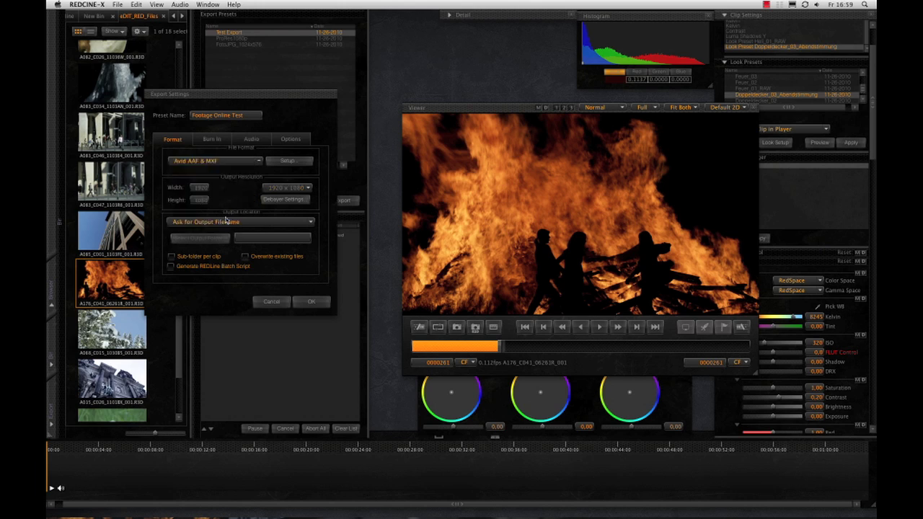
left_click(224, 161)
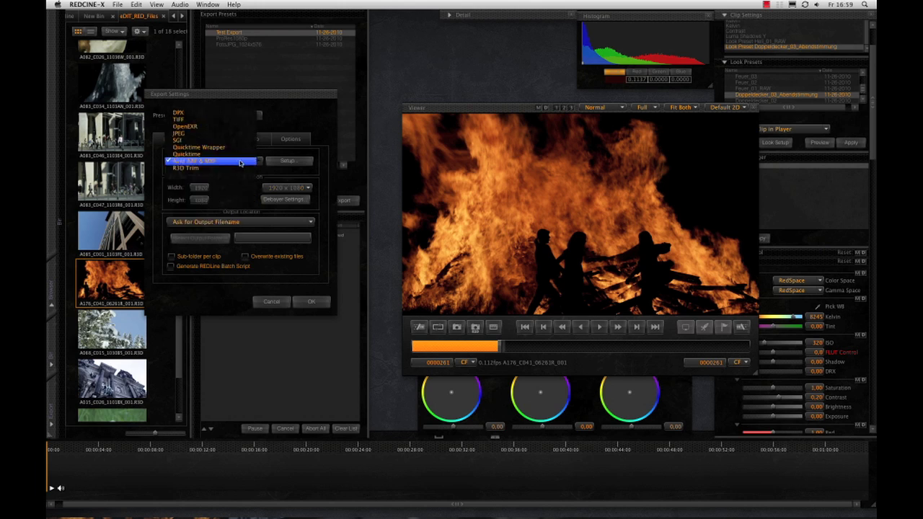
left_click(229, 153)
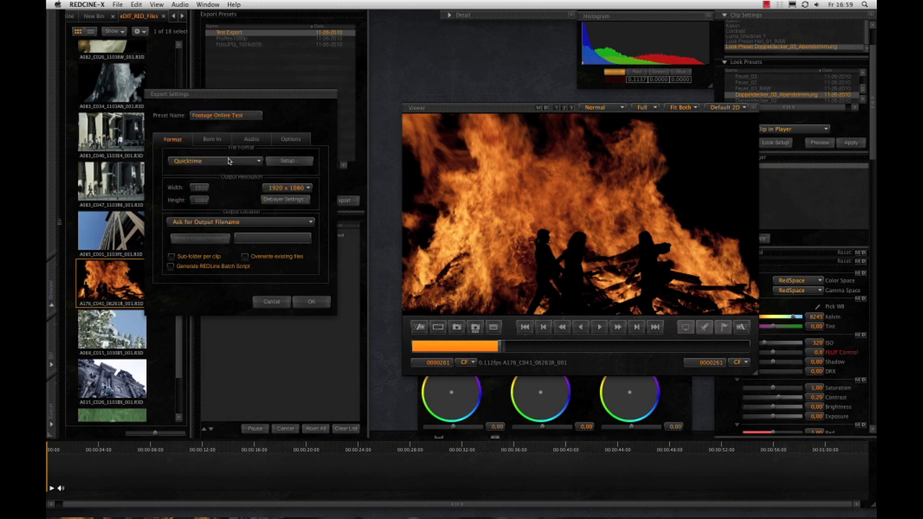
Step: Set QuickTime compression to Photo - JPEG at 25 fps and Best quality, keeping 1920 x 1080 resolution
left_click(302, 166)
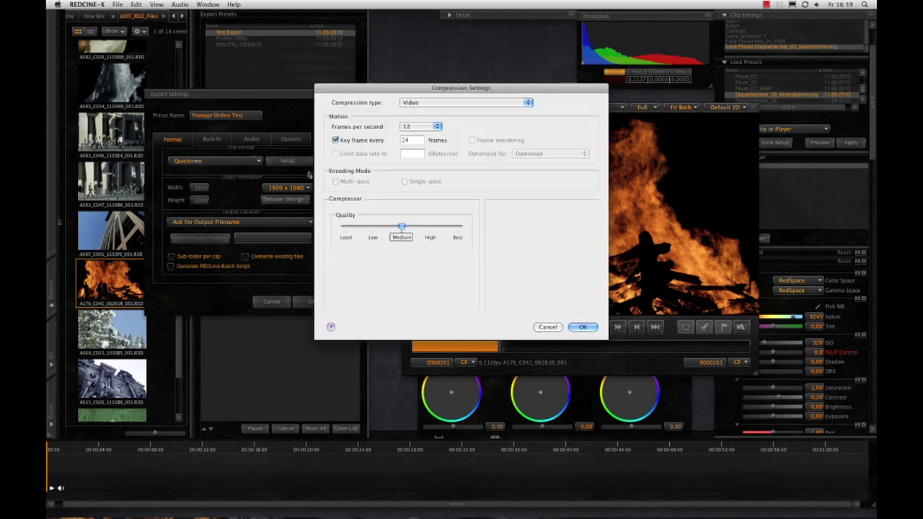
left_click(461, 102)
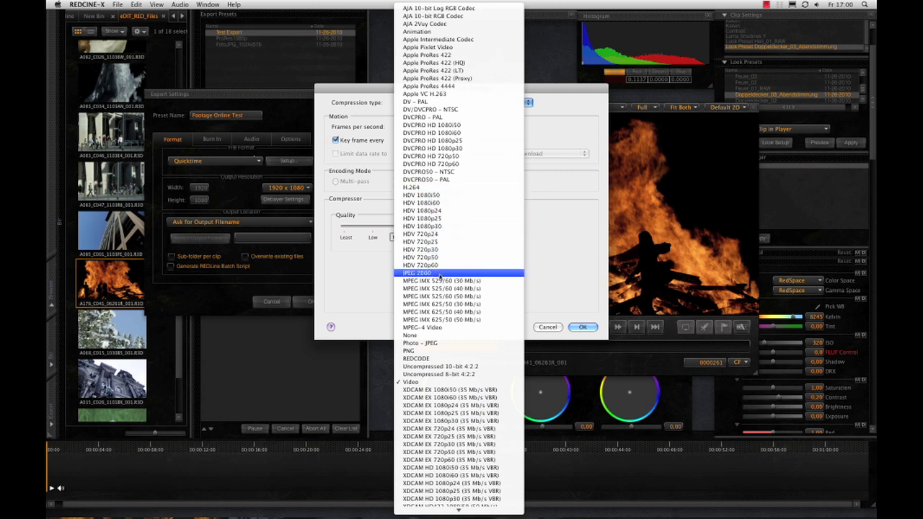
left_click(438, 343)
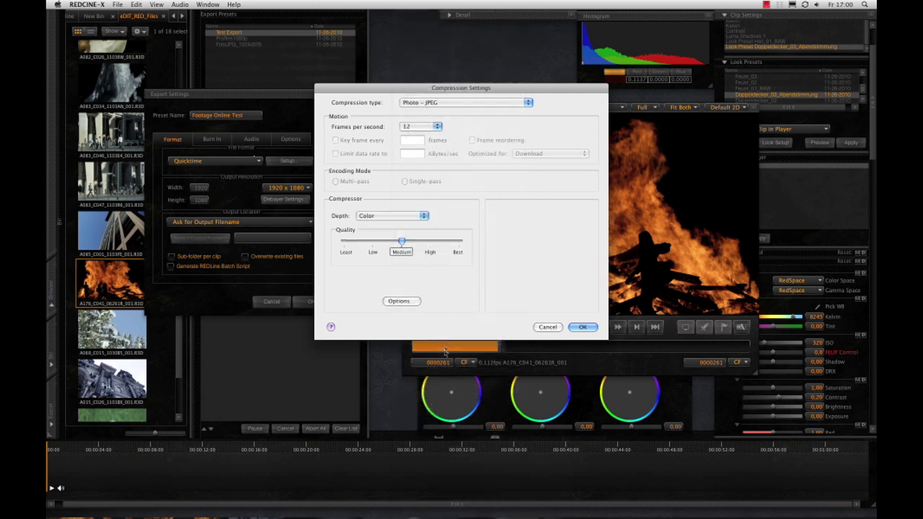
left_click(427, 126)
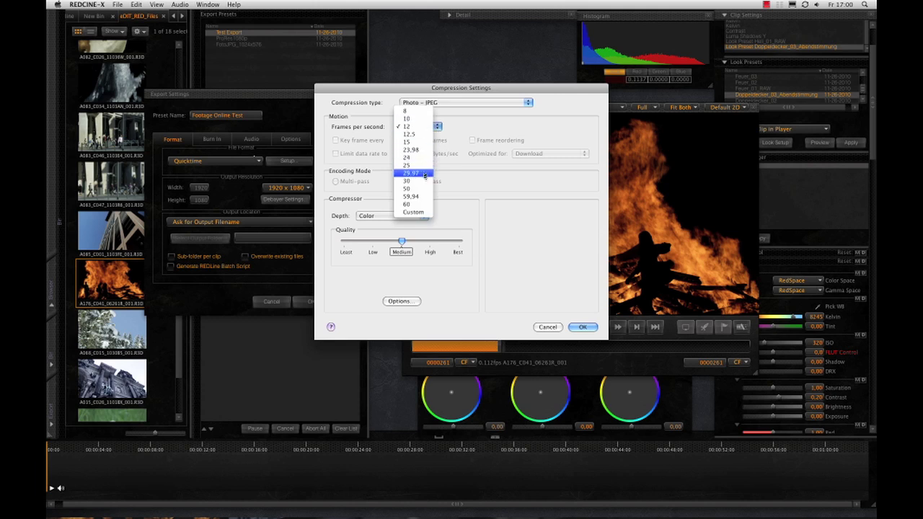
left_click(408, 165)
left_click_drag(401, 241, 466, 245)
left_click(581, 327)
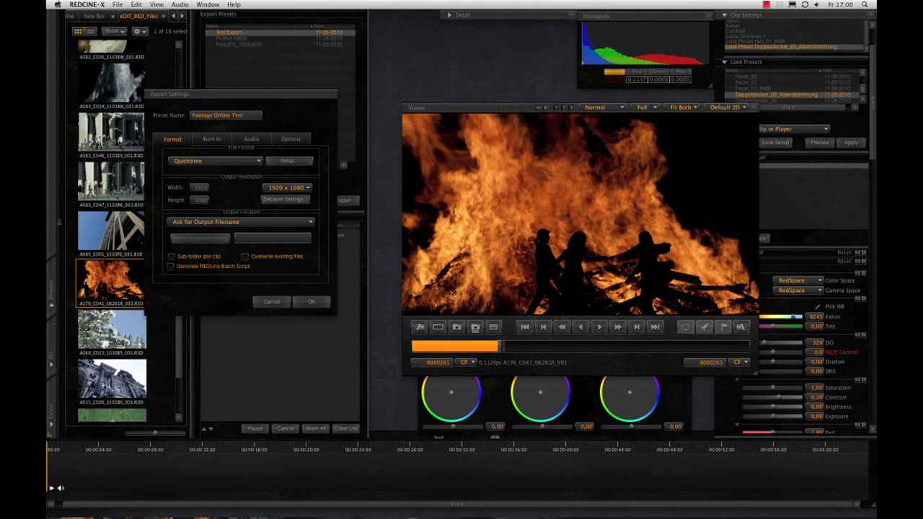
left_click(310, 188)
left_click(307, 189)
Step: Keep 2K debayer quality at Full in the Debayer Settings
left_click(301, 201)
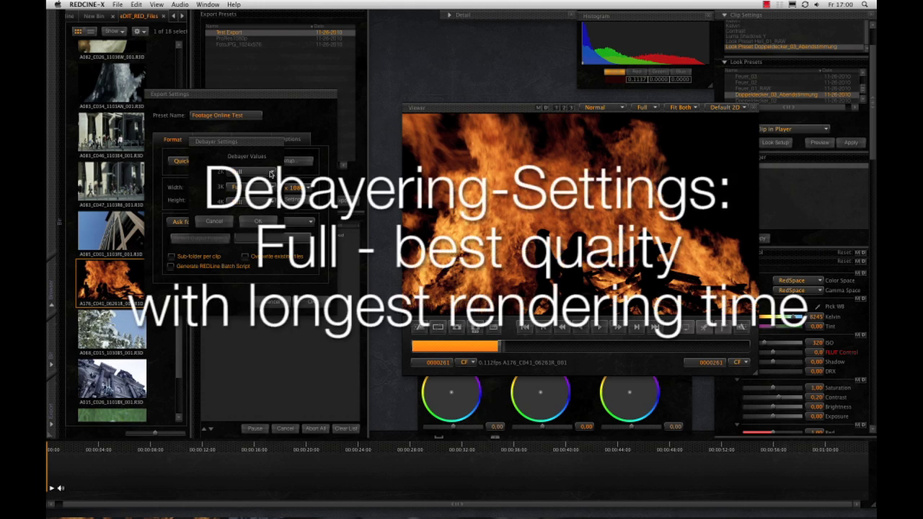
left_click(270, 173)
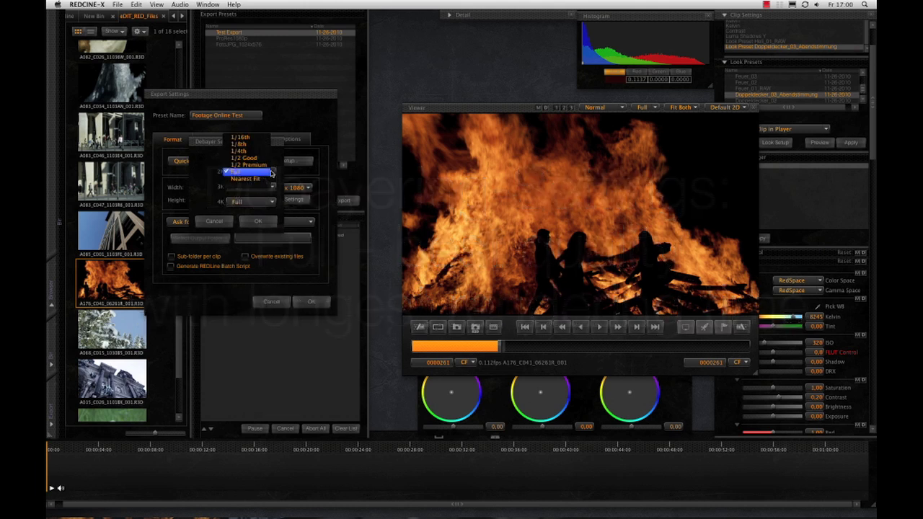
left_click(271, 174)
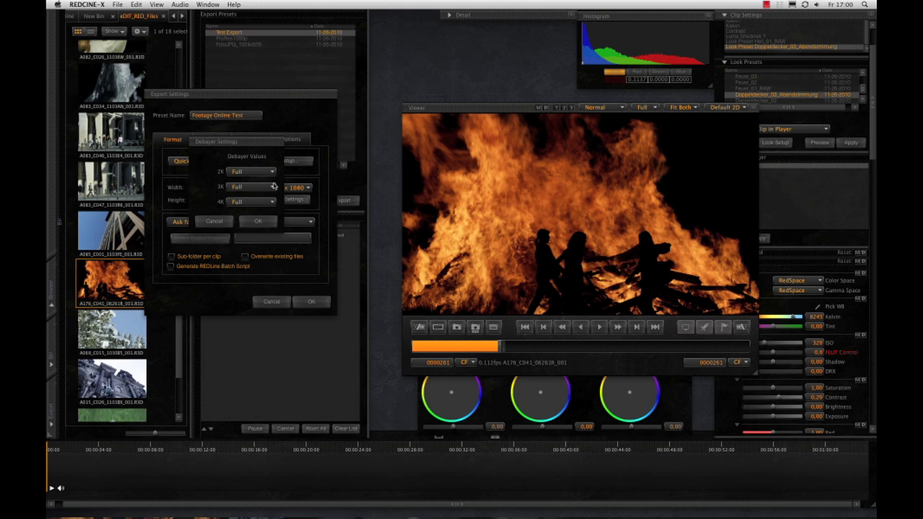
left_click(258, 221)
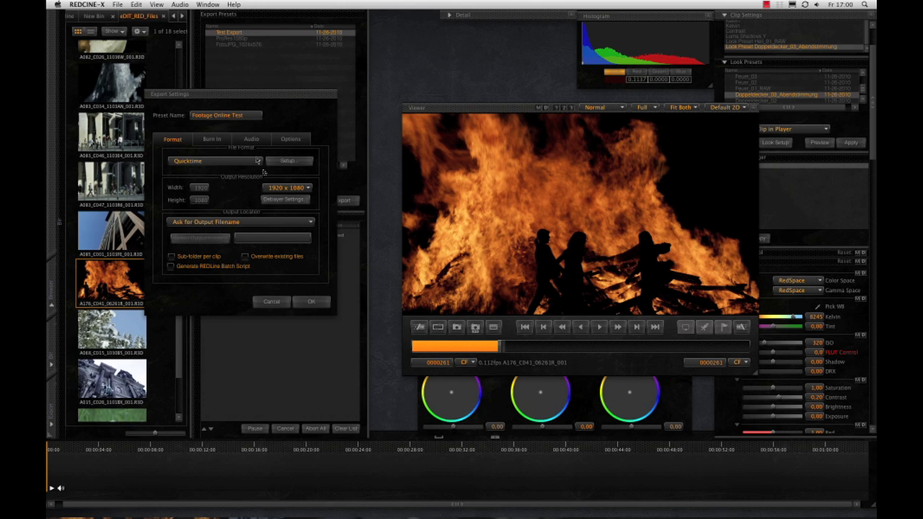
Step: Review the Audio and Burn In options, then save the Footage Online Test preset
left_click(251, 139)
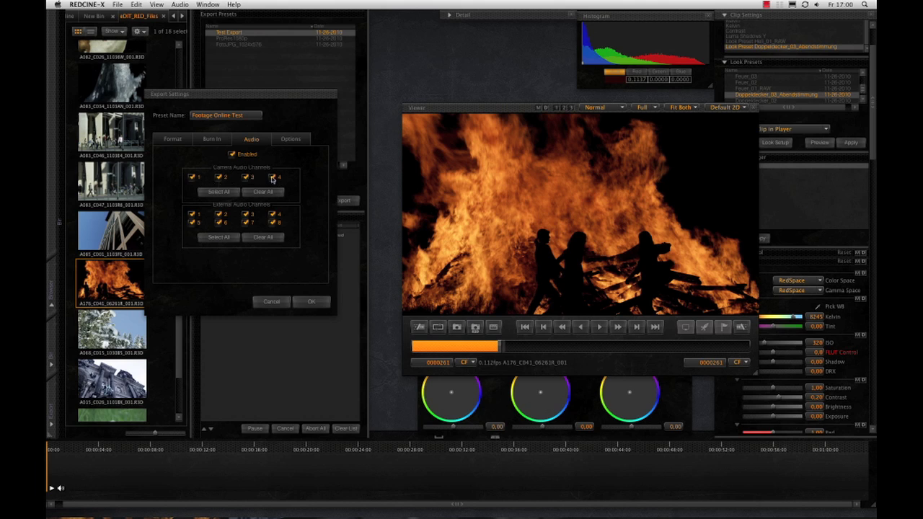
left_click(212, 138)
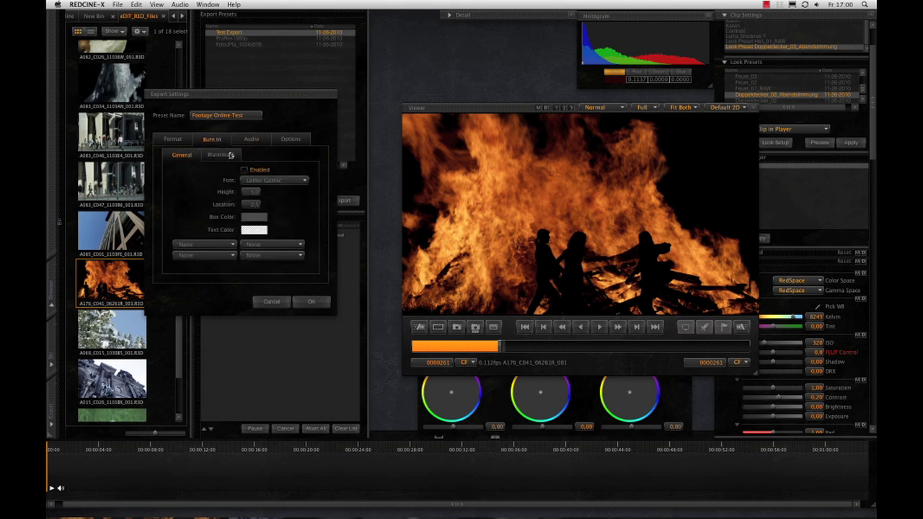
left_click(229, 155)
left_click(182, 155)
left_click(249, 140)
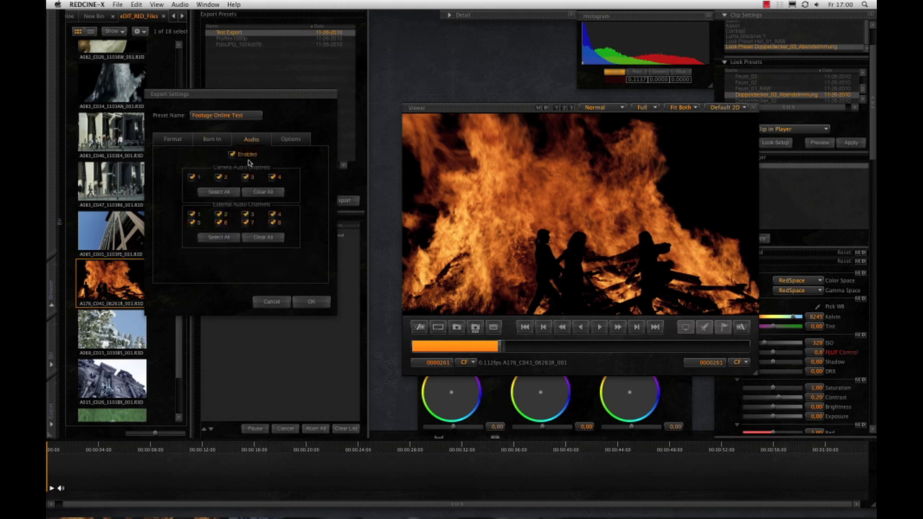
left_click(311, 302)
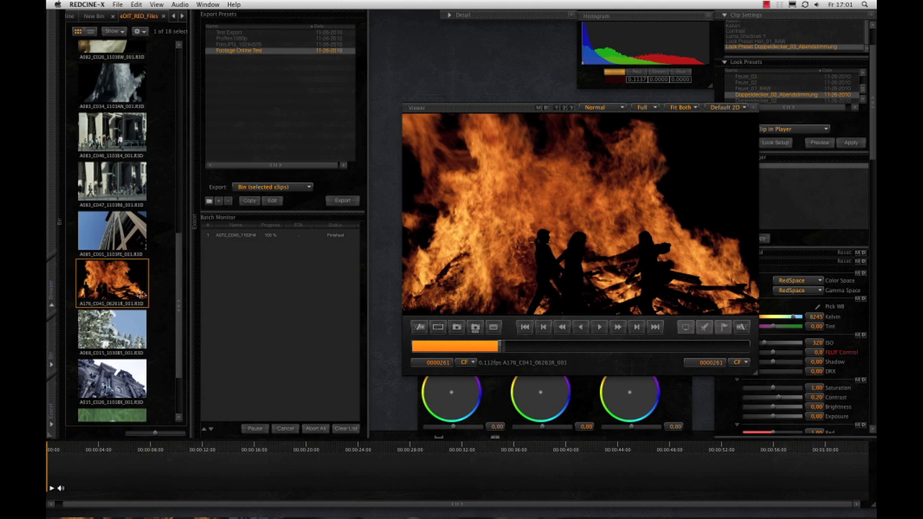
Step: Keep the export source set to Bin (selected clips)
left_click(278, 187)
left_click(278, 188)
mouse_move(124, 302)
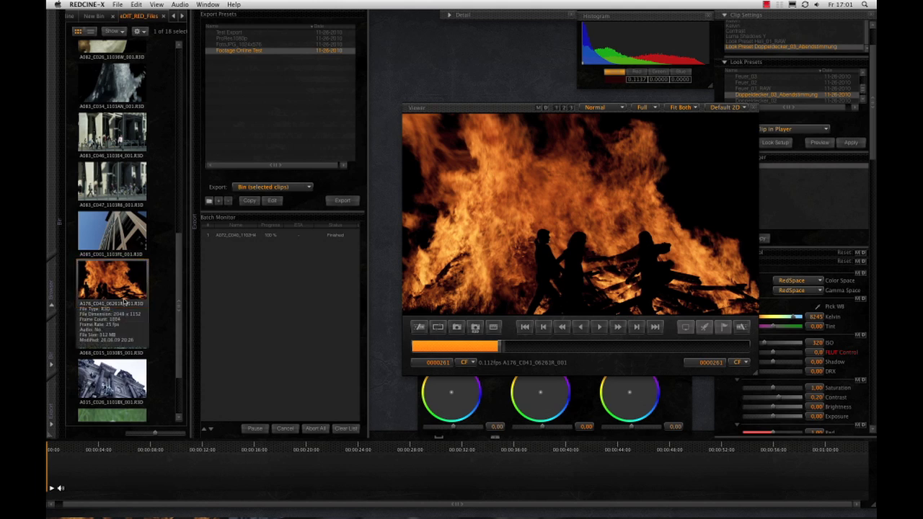
left_click(279, 188)
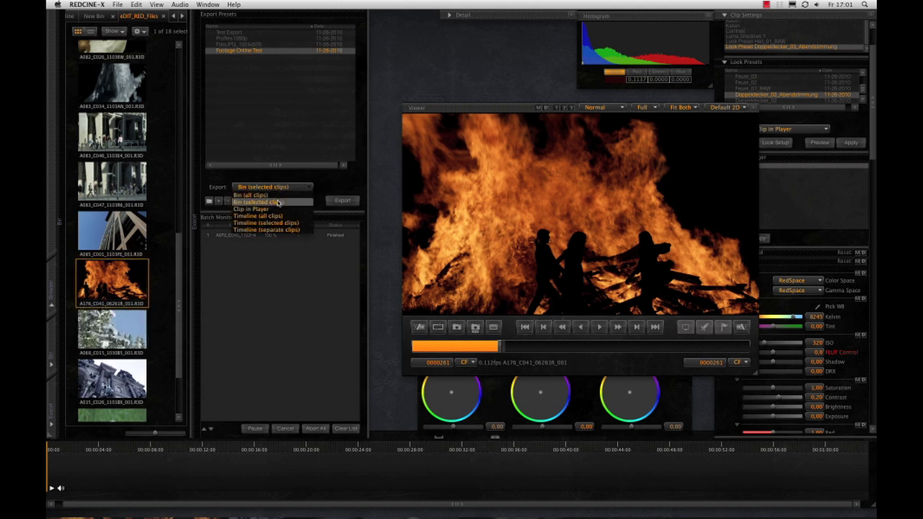
left_click(283, 203)
Step: Export the clip as A176_C041_06261R.mov into the Schreibtisch (Desktop) folder
left_click(339, 202)
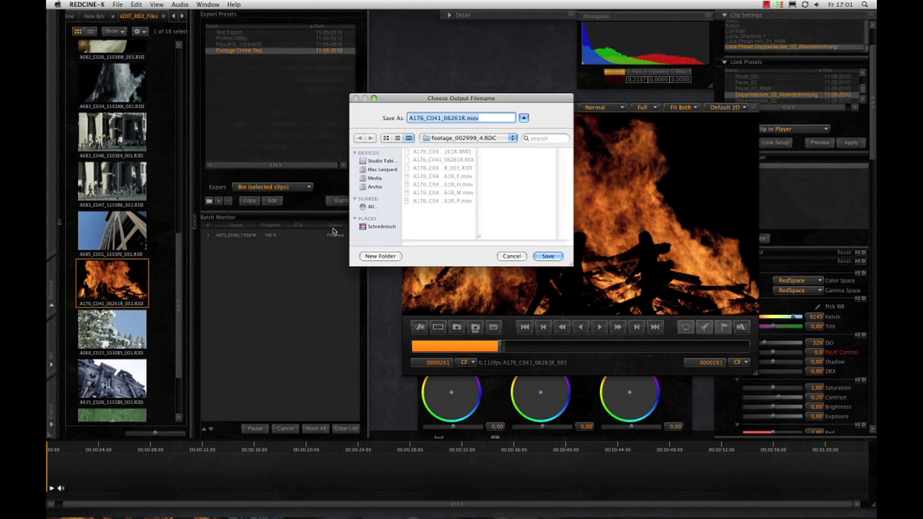
left_click(513, 140)
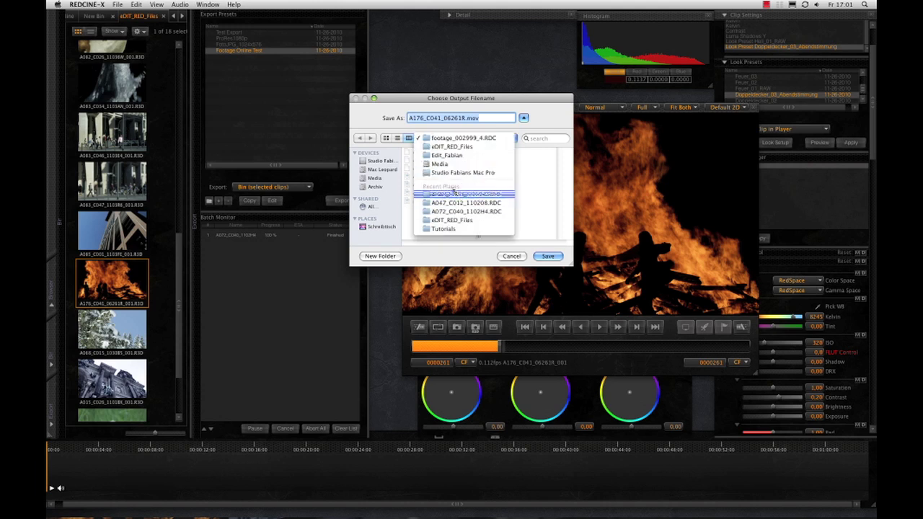
left_click(402, 215)
left_click(400, 226)
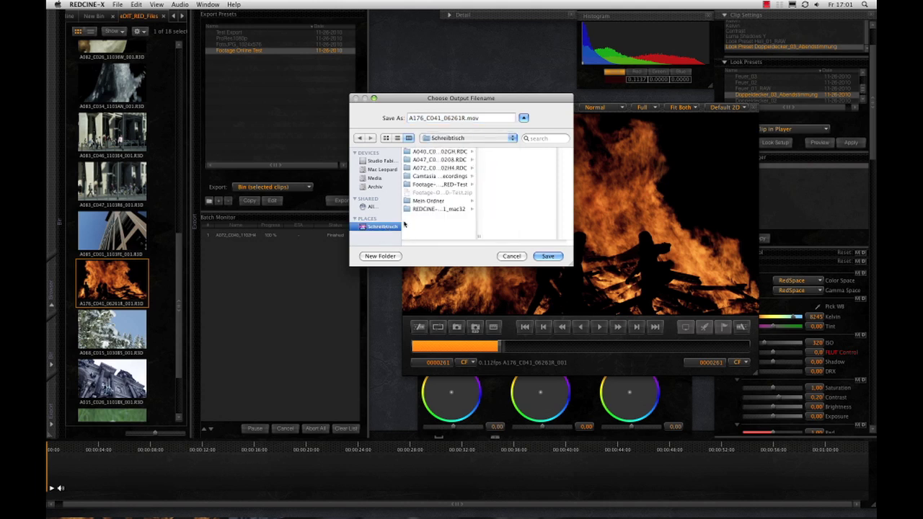
left_click(549, 257)
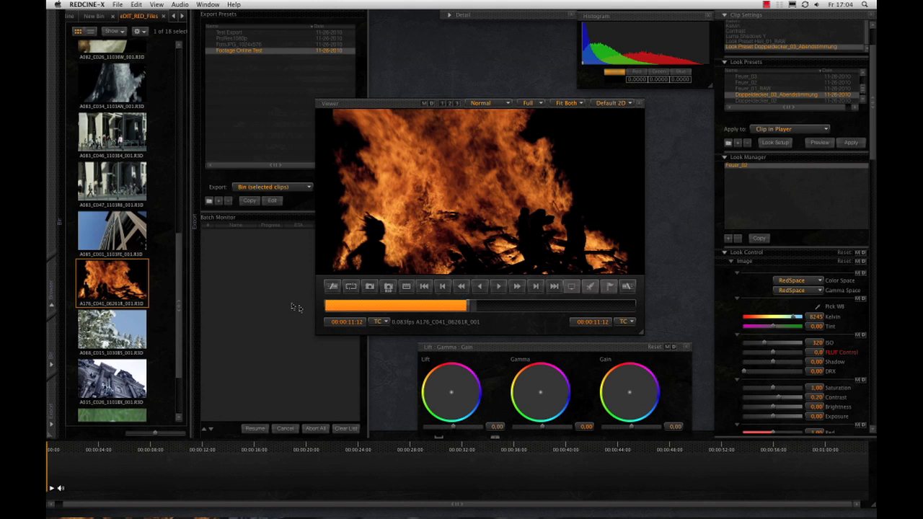
Step: Switch to Firefox showing the footage-online.de home page
mouse_move(330, 509)
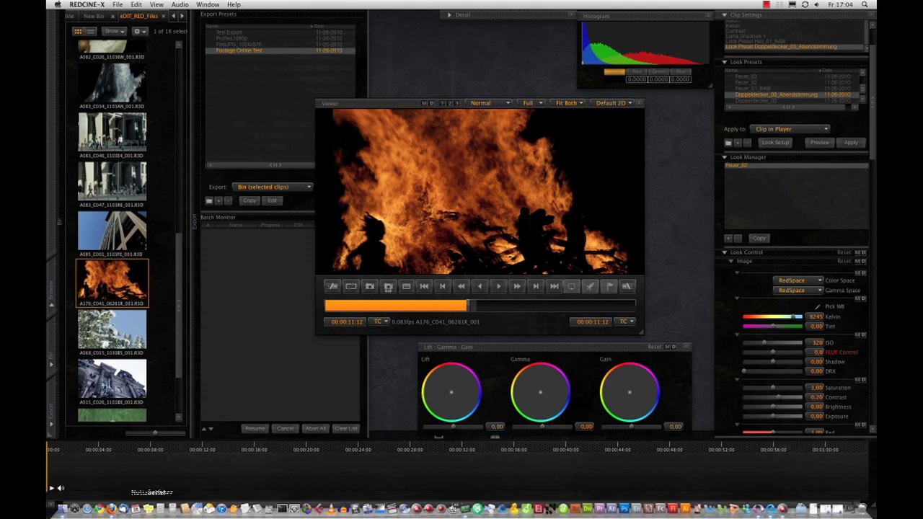
left_click(113, 508)
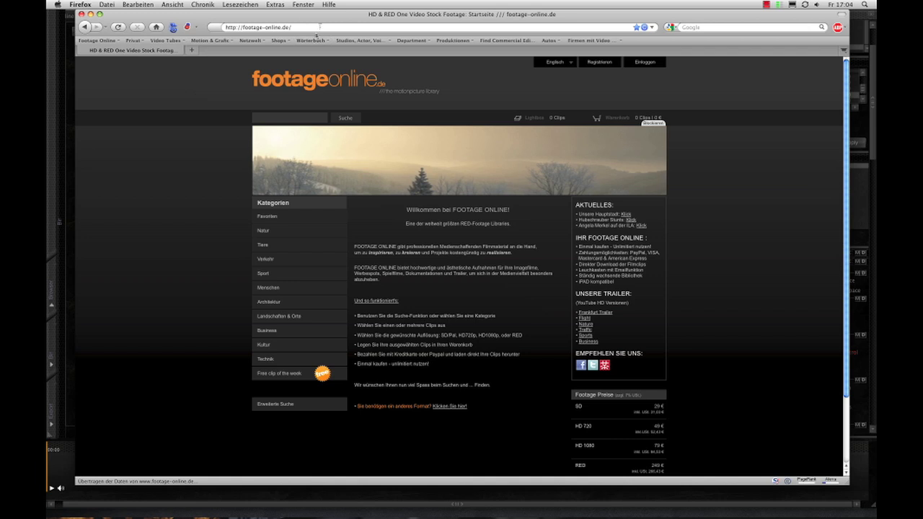